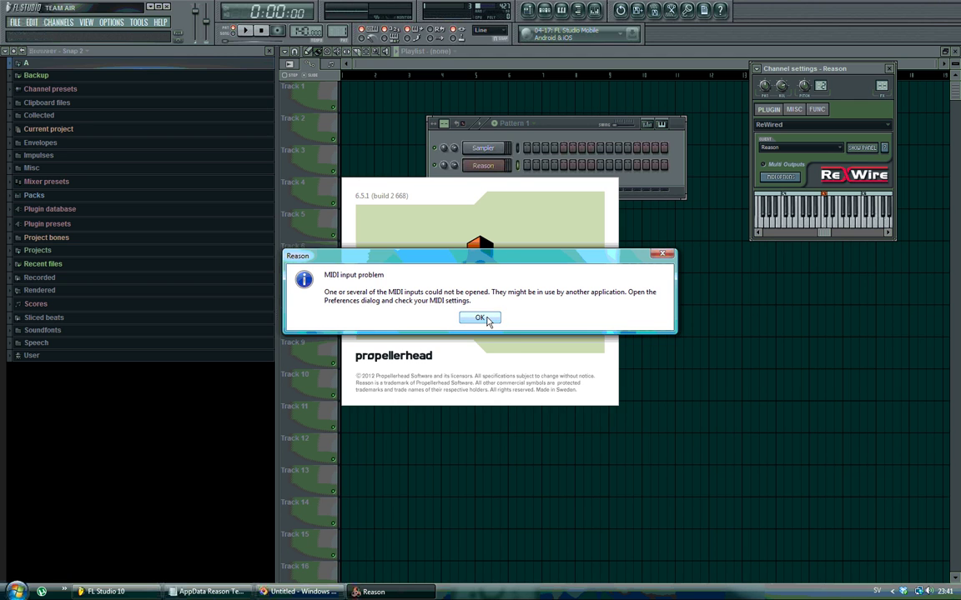
Dismiss the MIDI input problem message, maximise the Document 1 window and show only the rack.
click(488, 319)
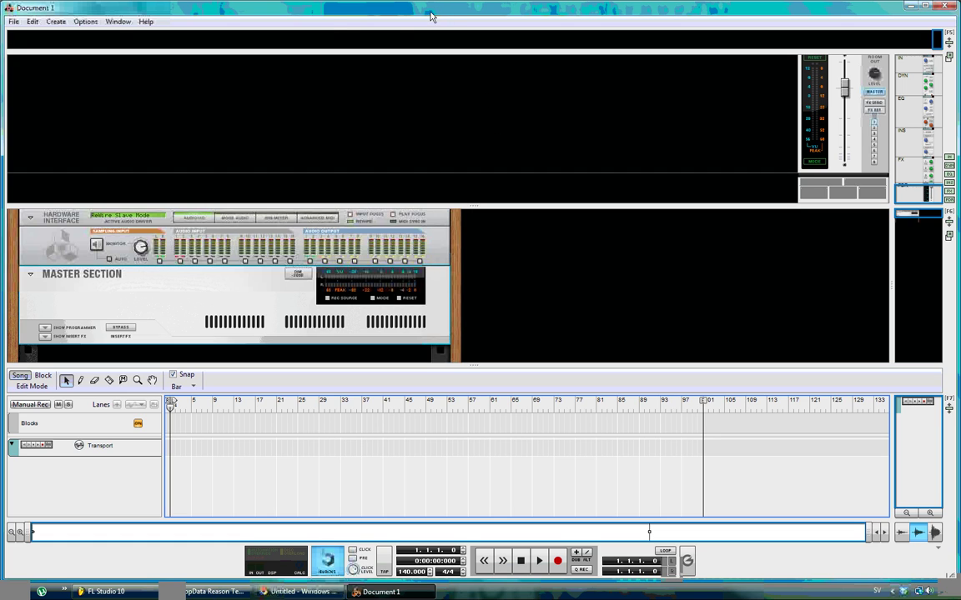
double_click(307, 12)
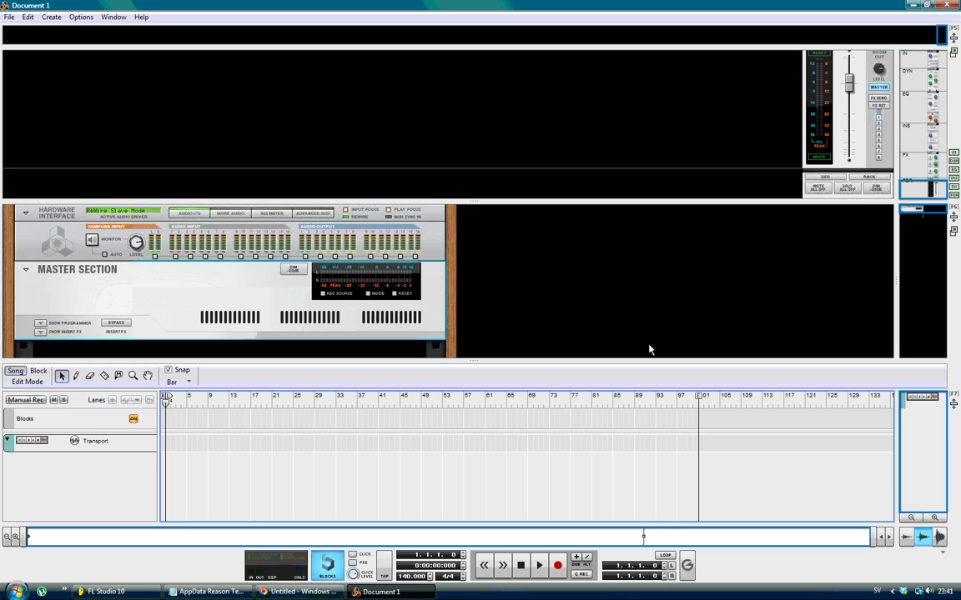
key(F6)
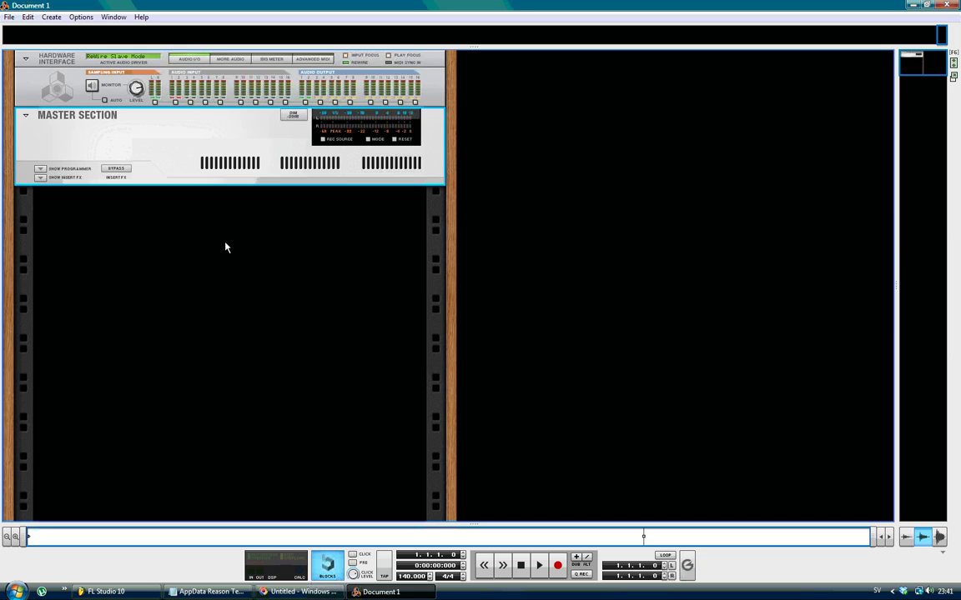
Create a Combinator in the rack and delete only its mix channel, keeping the rest of the device group.
click(56, 21)
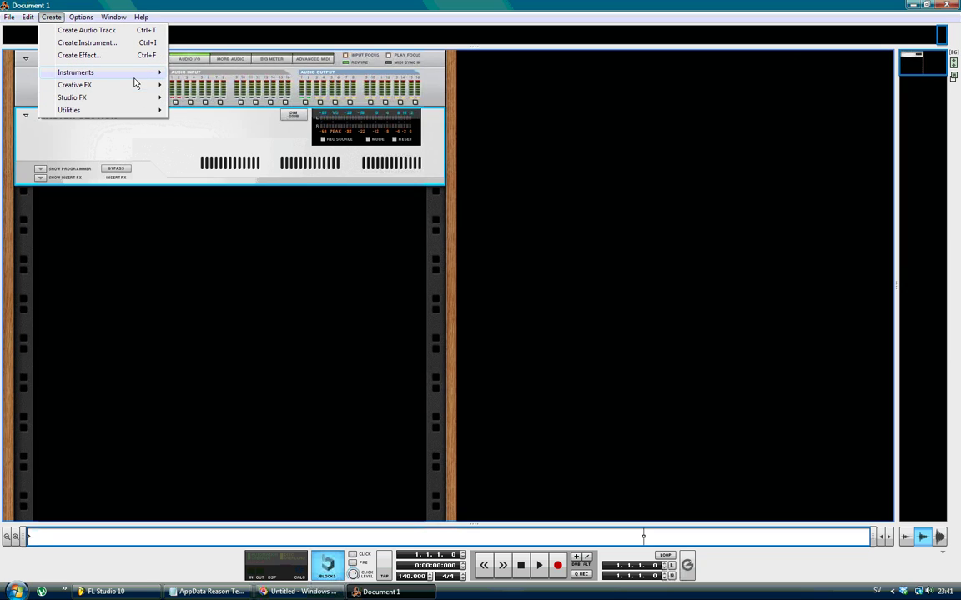
mouse_move(71, 110)
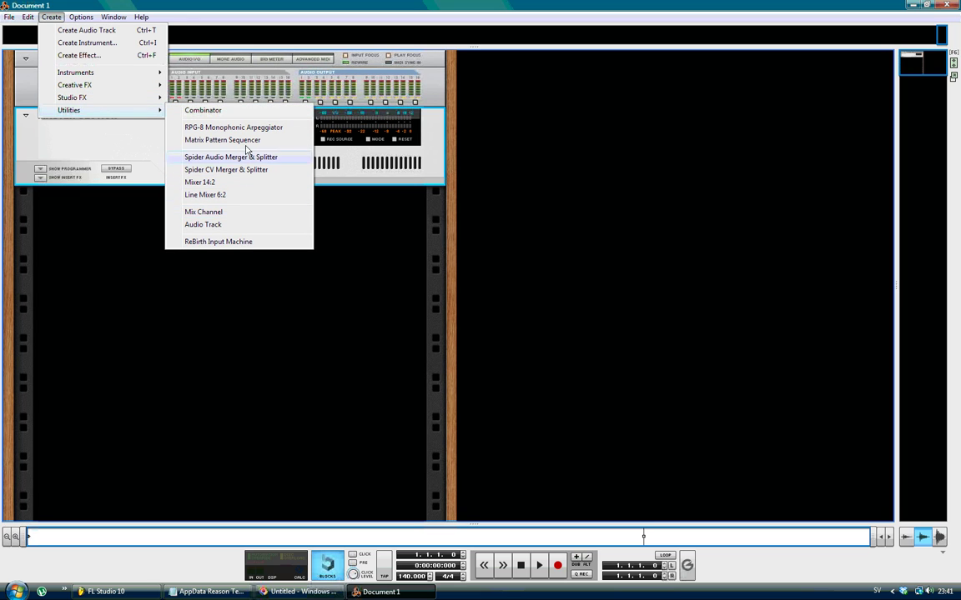
click(246, 114)
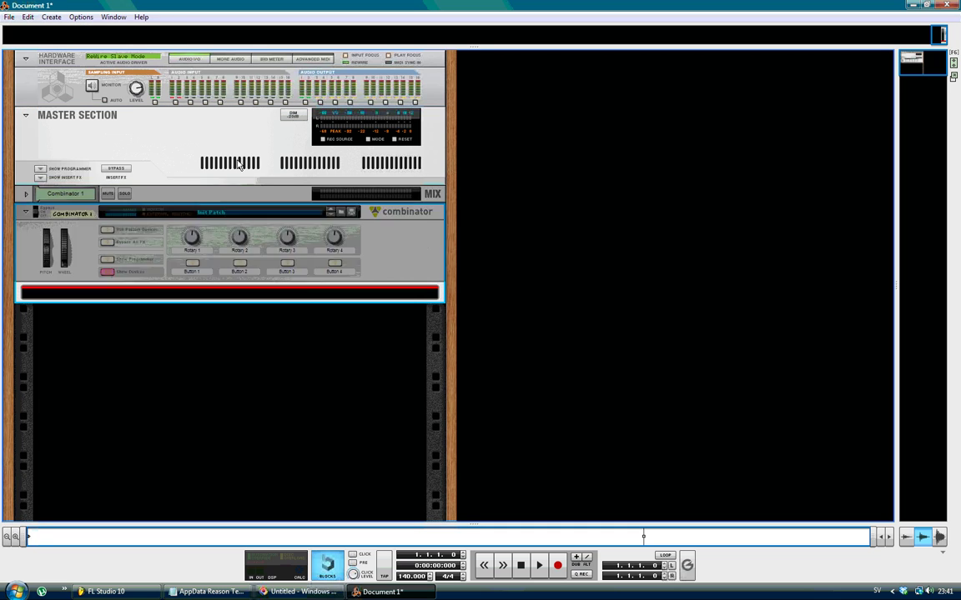
click(201, 198)
key(Delete)
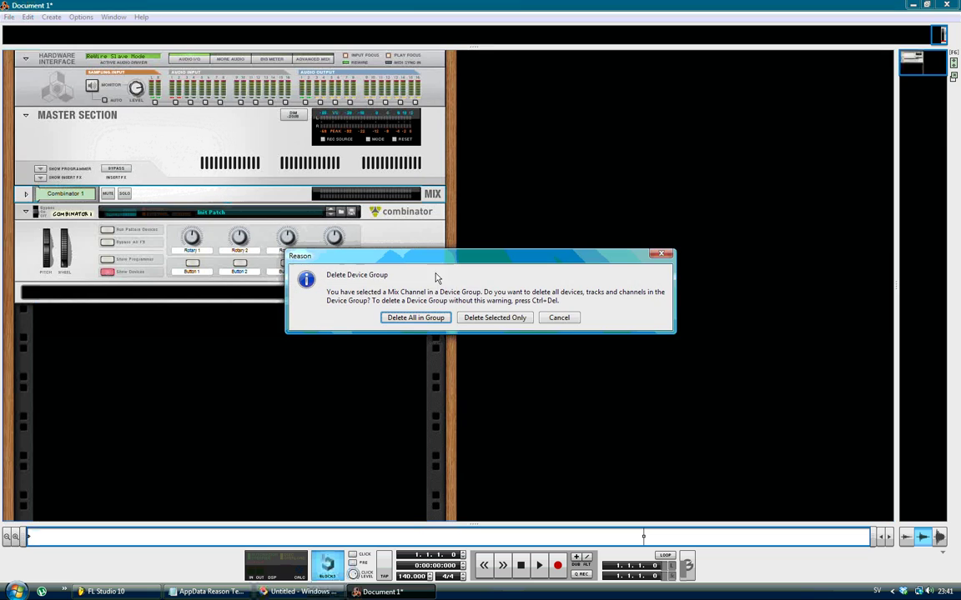
click(494, 318)
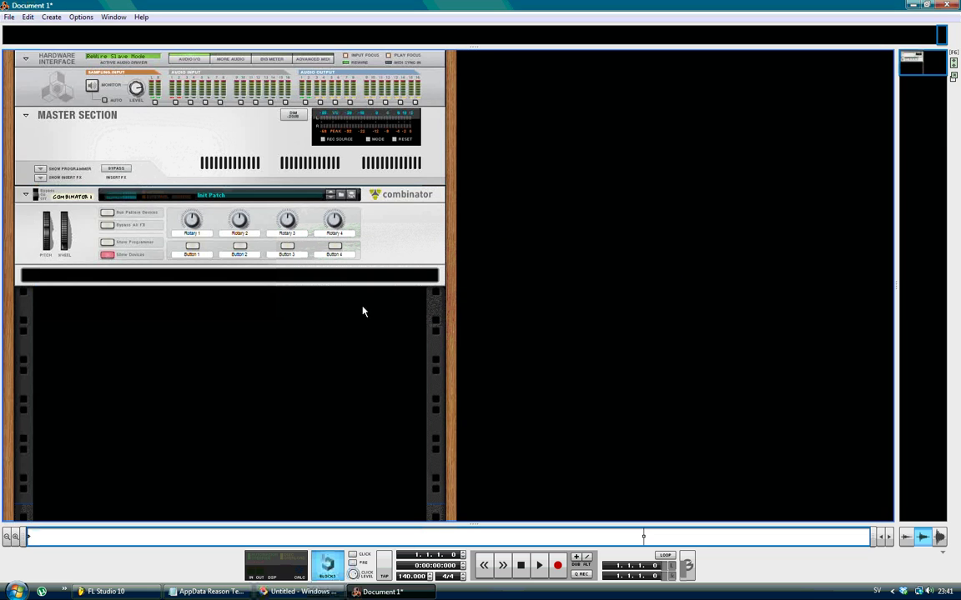
Add a Spider Audio Merger & Splitter and a Line Mixer 6:2 inside the Combinator.
right_click(274, 279)
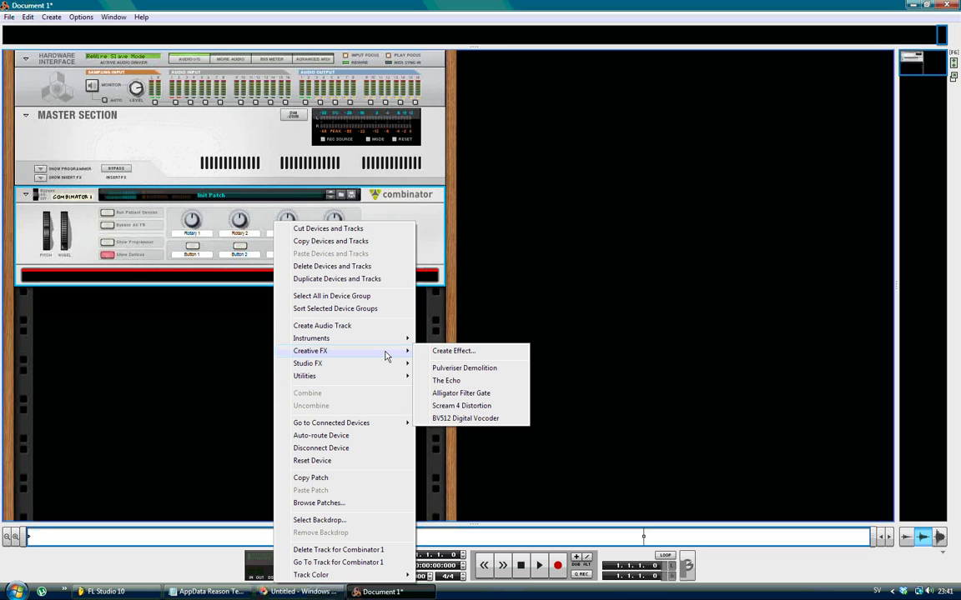
mouse_move(377, 365)
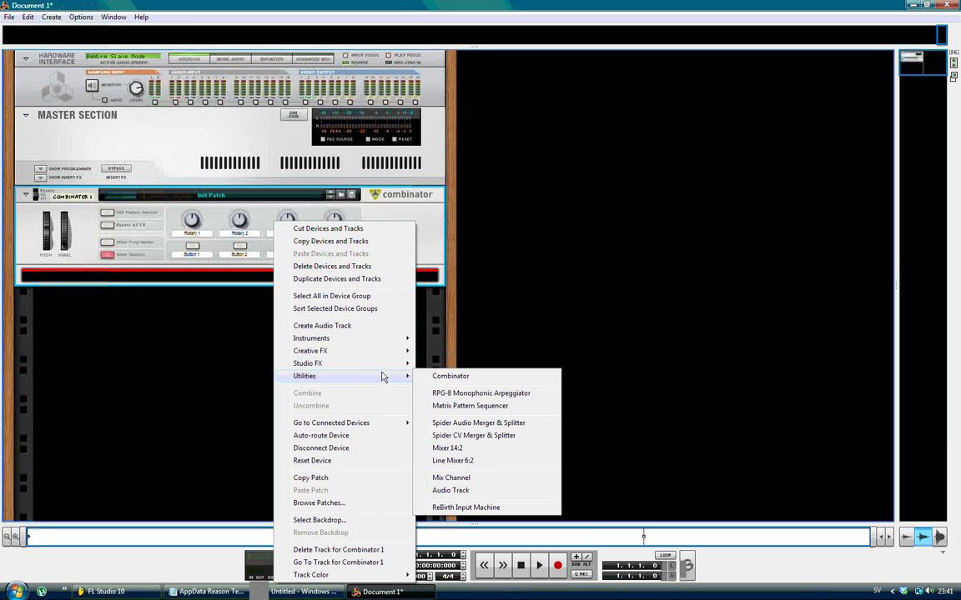
click(510, 426)
right_click(228, 322)
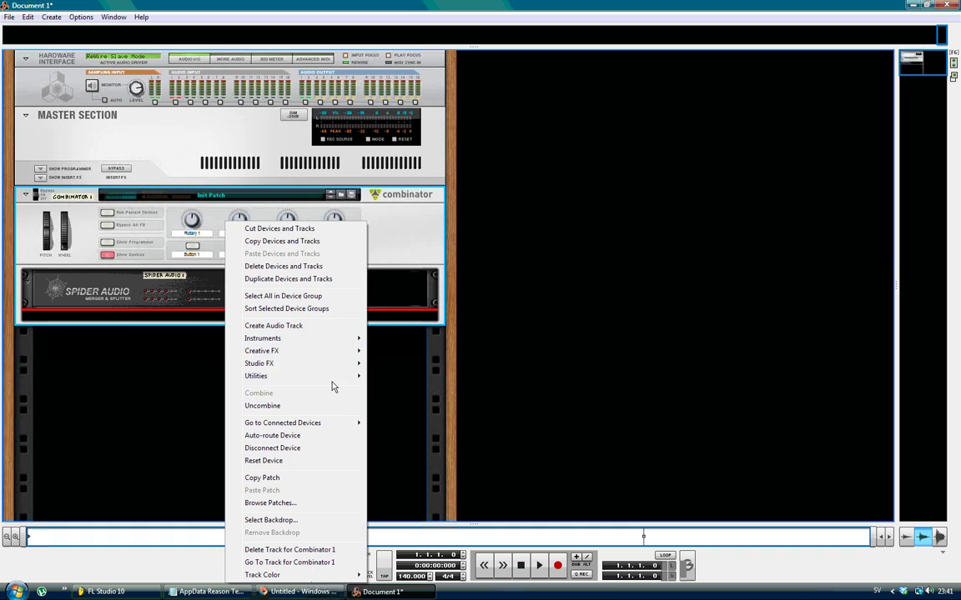
mouse_move(342, 376)
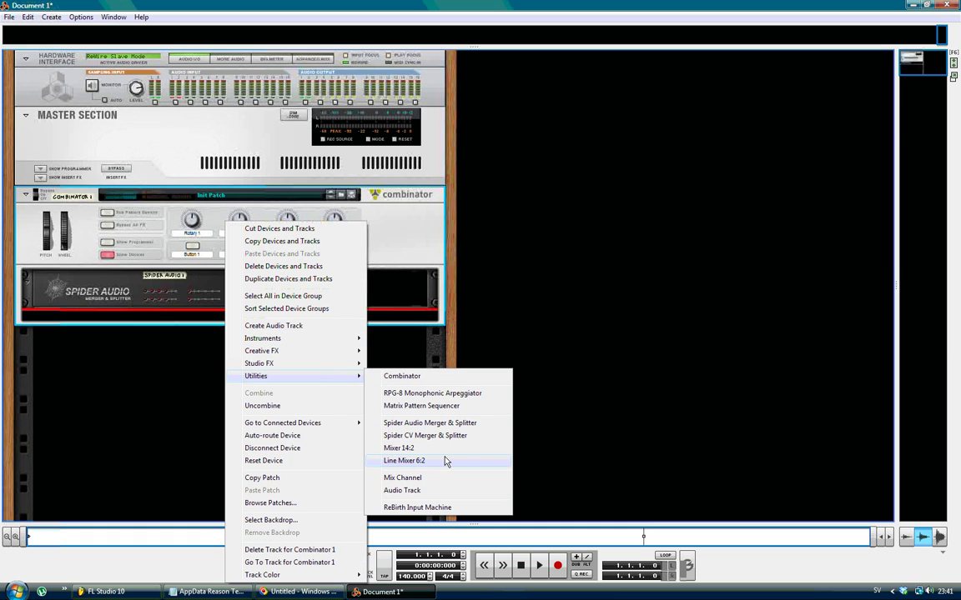
click(444, 461)
Show the rear of the rack and disconnect the Master Section's master outputs from the hardware audio outputs.
key(Tab)
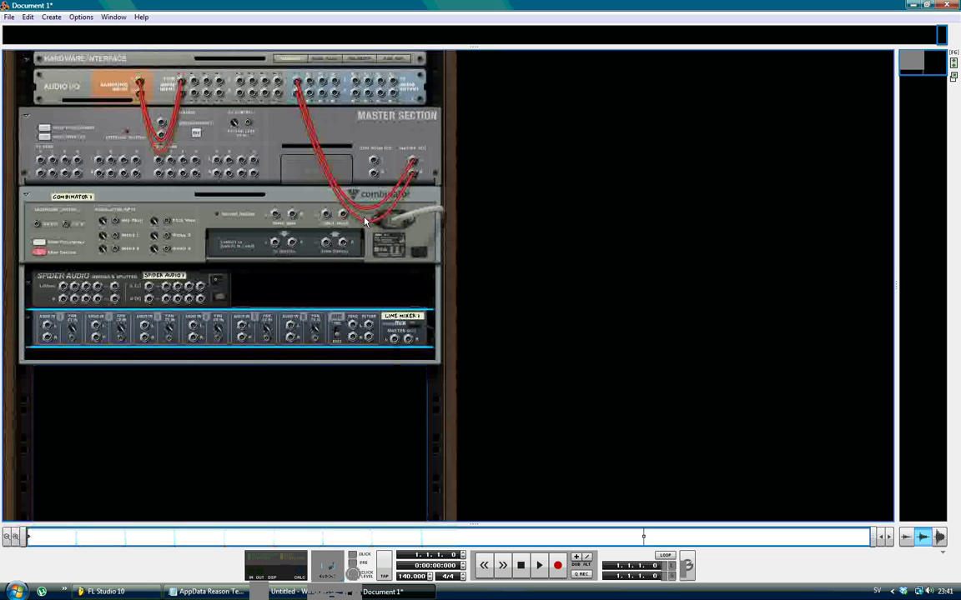
drag(413, 160, 423, 127)
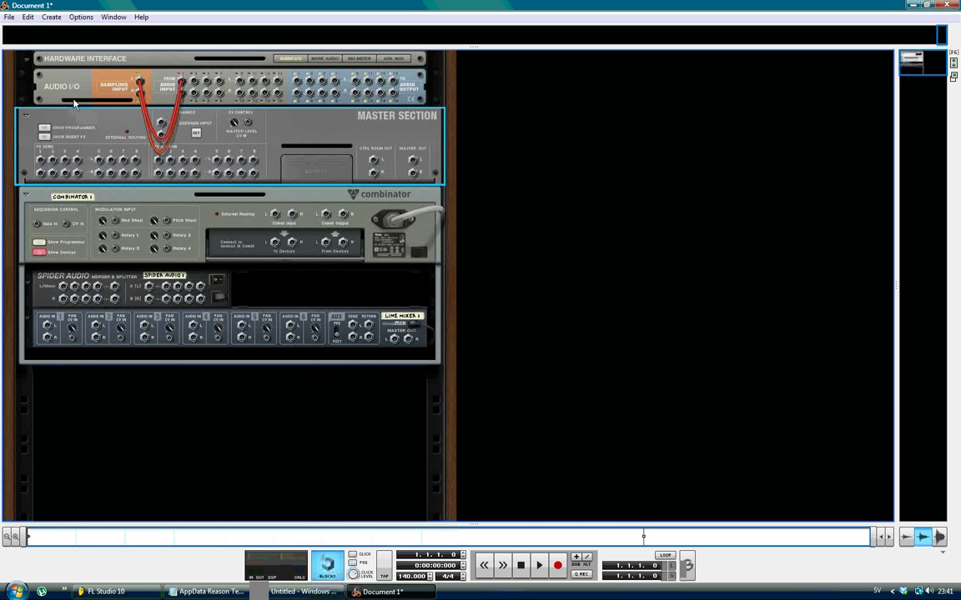
mouse_move(393, 338)
mouse_down()
mouse_move(102, 276)
mouse_move(67, 288)
mouse_move(179, 288)
mouse_move(393, 339)
mouse_up()
Create a new document from the template "Rewire W-O Mix Channels + Line Mixer" and show the rear cabling of its rack.
click(9, 17)
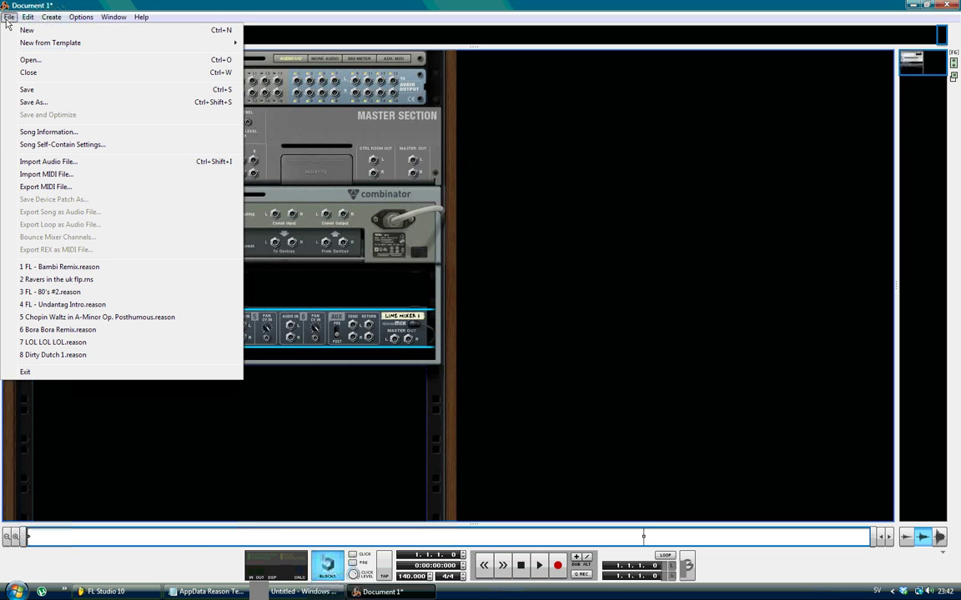
mouse_move(166, 42)
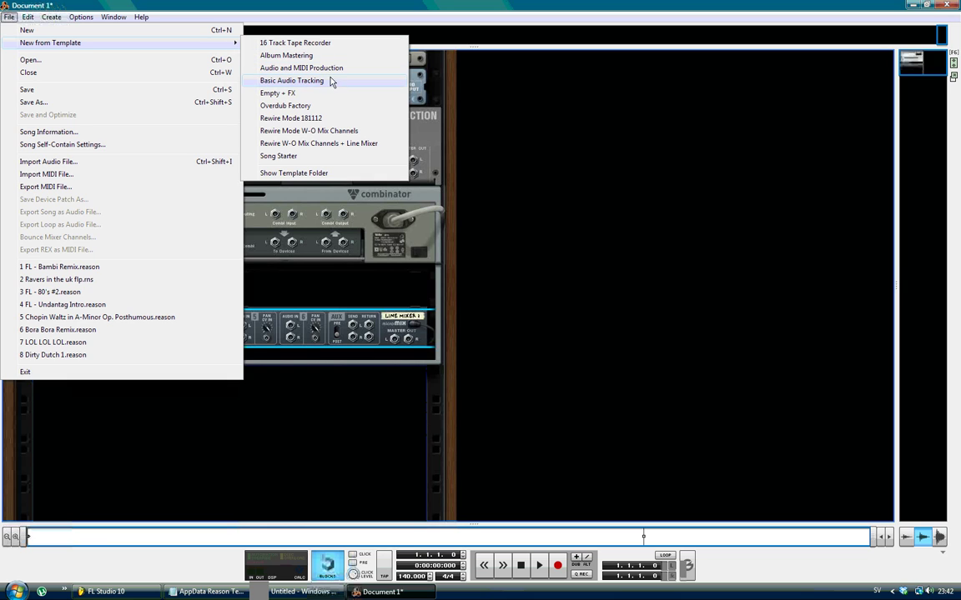
click(352, 146)
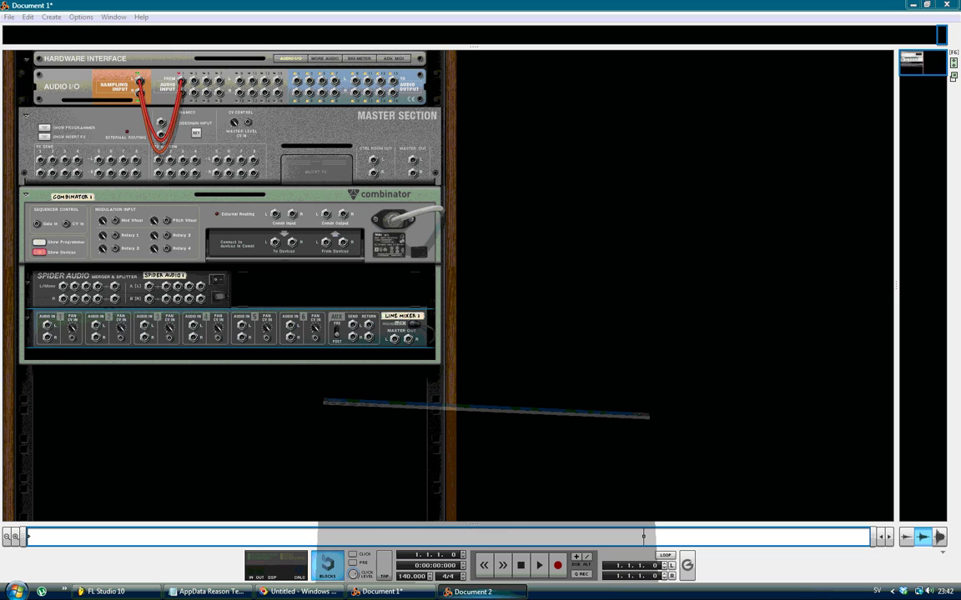
scroll(428, 388, up, 10)
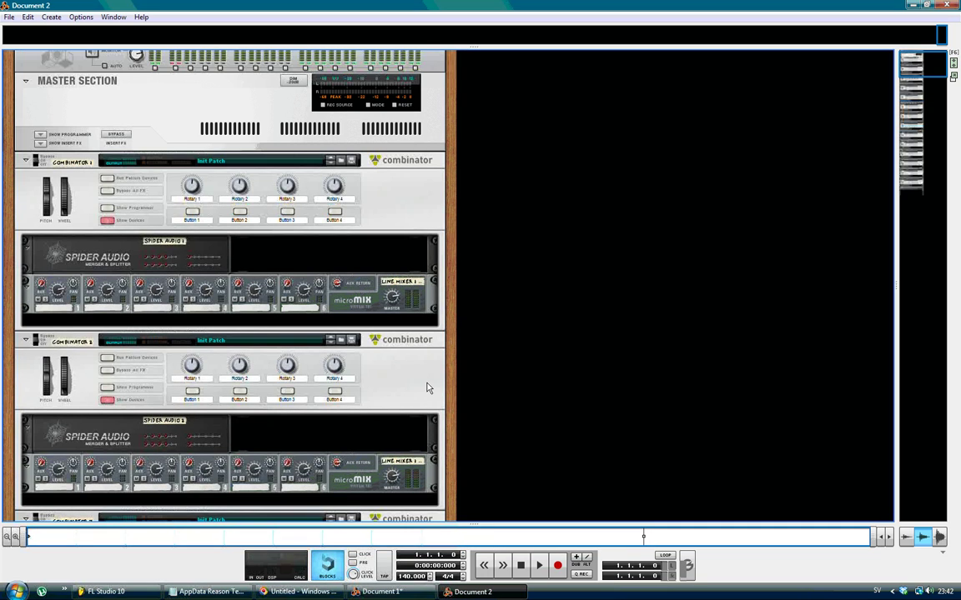
key(Tab)
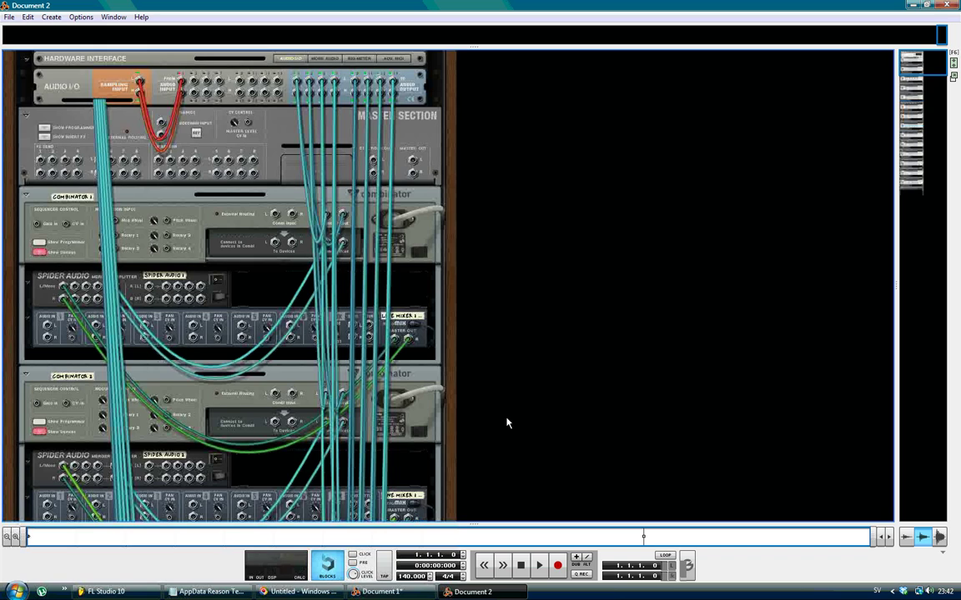
In Document 1, cable the Line Mixer's master out through the Spider merger and the Combinator to hardware audio outputs 1 and 2.
key(alt+Tab)
drag(396, 340, 297, 94)
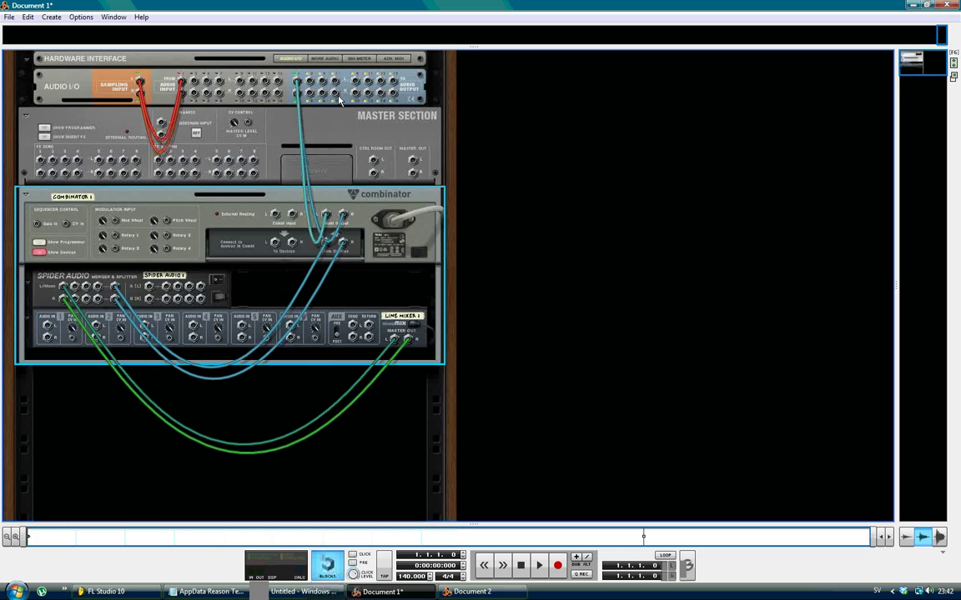
Duplicate the Combinator with its Spider Audio and Line Mixer below the original, returning to the front of the rack.
right_click(178, 475)
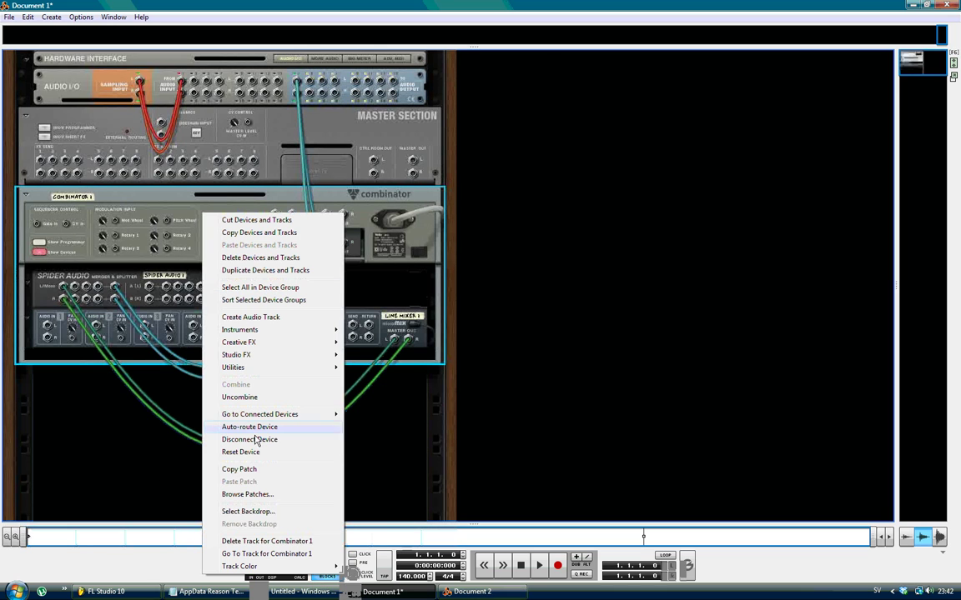
click(208, 471)
right_click(158, 470)
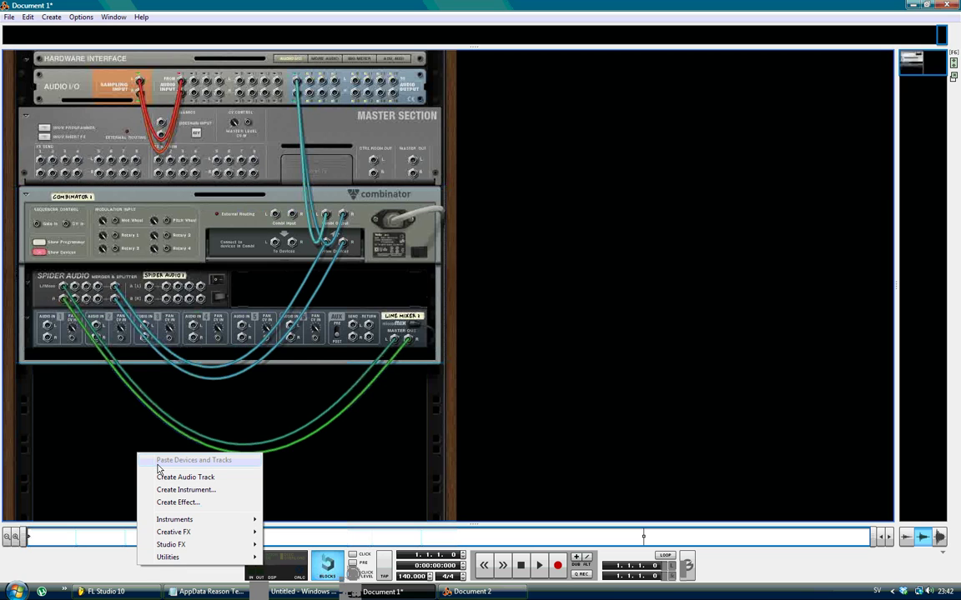
click(131, 425)
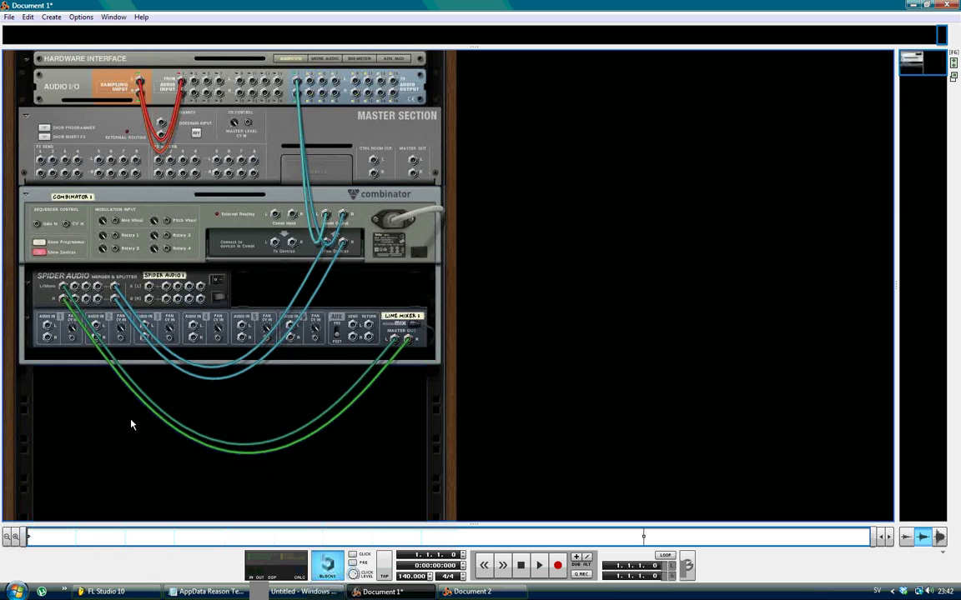
key(Tab)
right_click(154, 405)
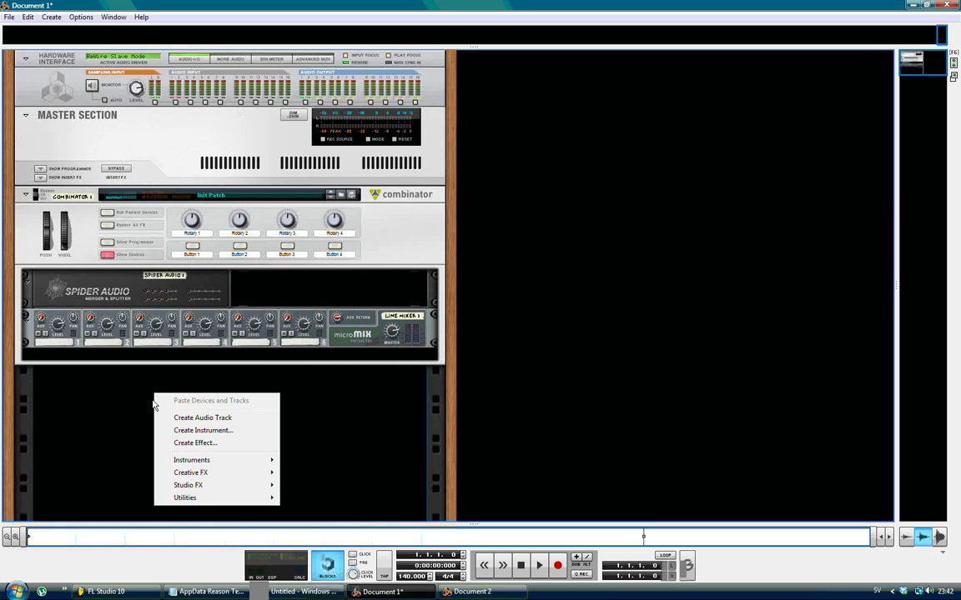
click(372, 247)
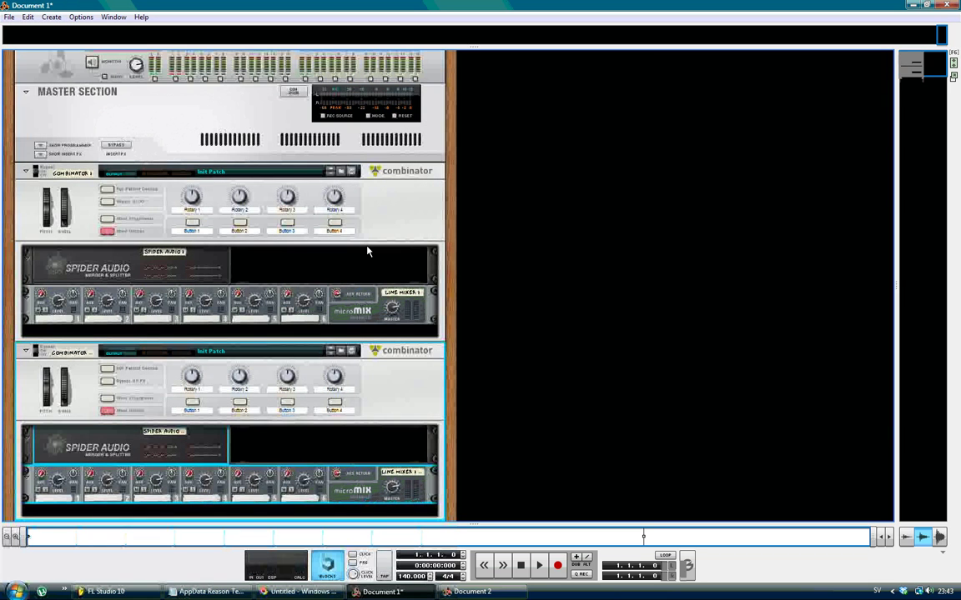
On the rear of the rack, cable the duplicated Combinator's outputs to hardware audio outputs 3 and 4.
key(Tab)
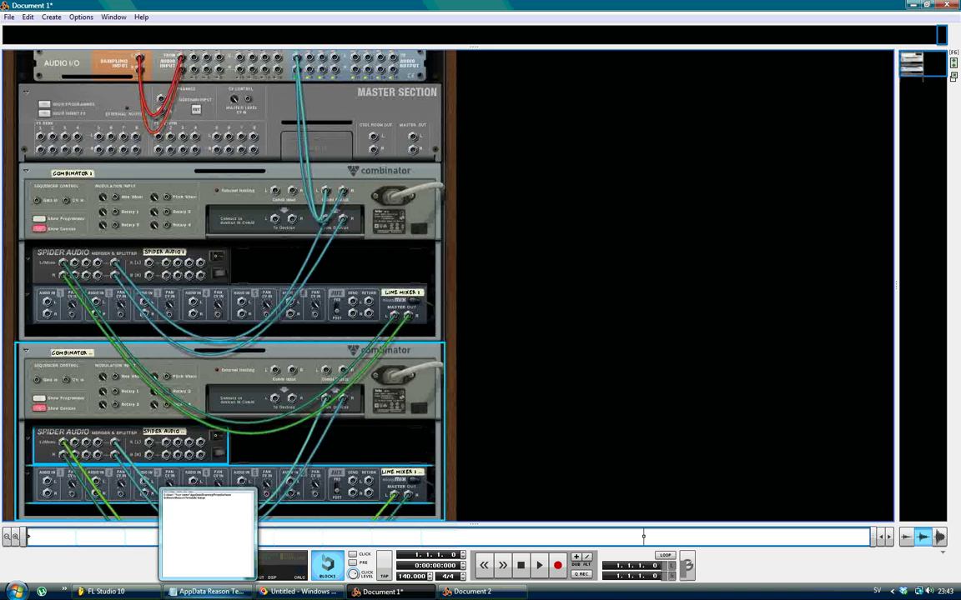
scroll(365, 429, down, 3)
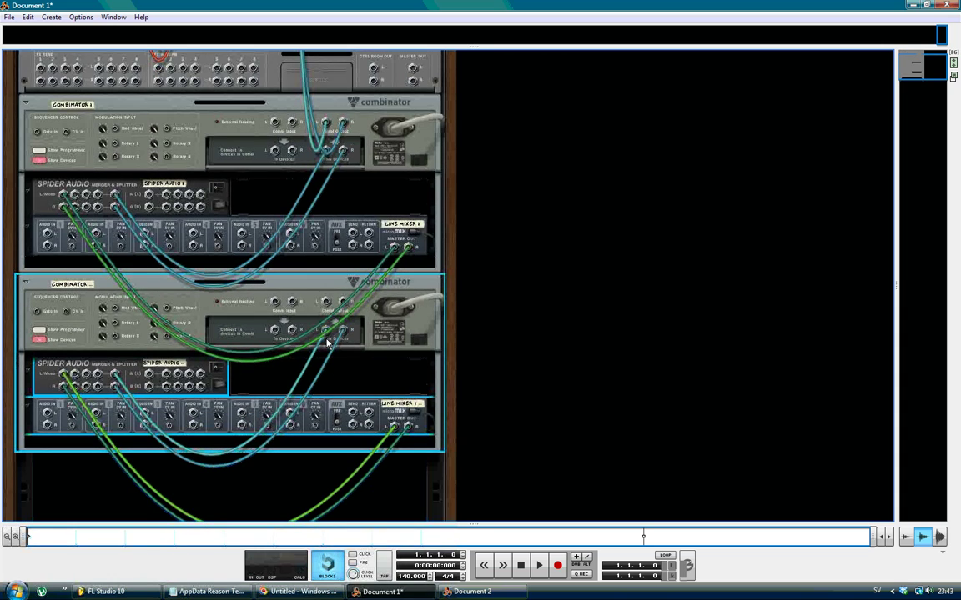
scroll(328, 342, up, 3)
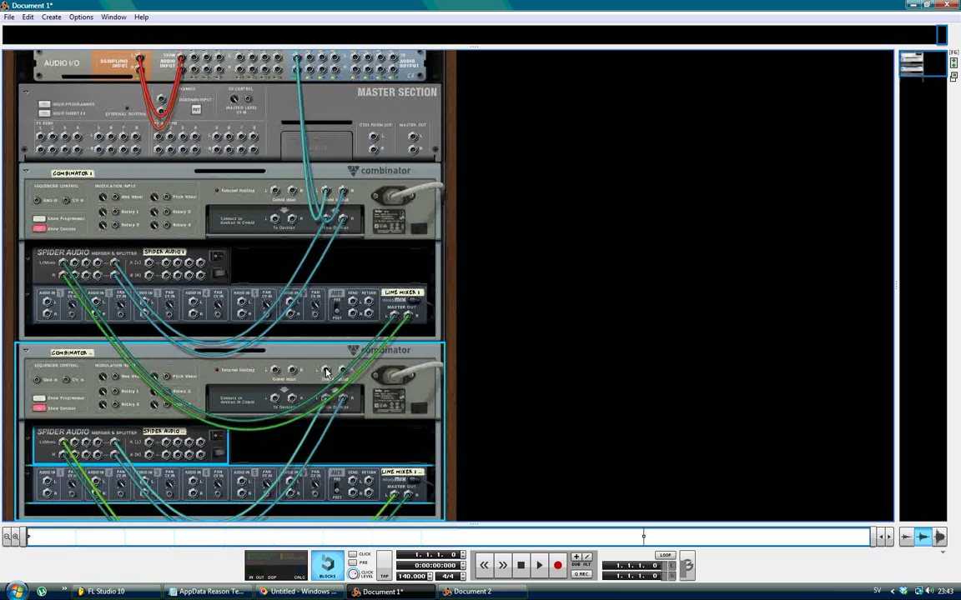
drag(325, 397, 317, 90)
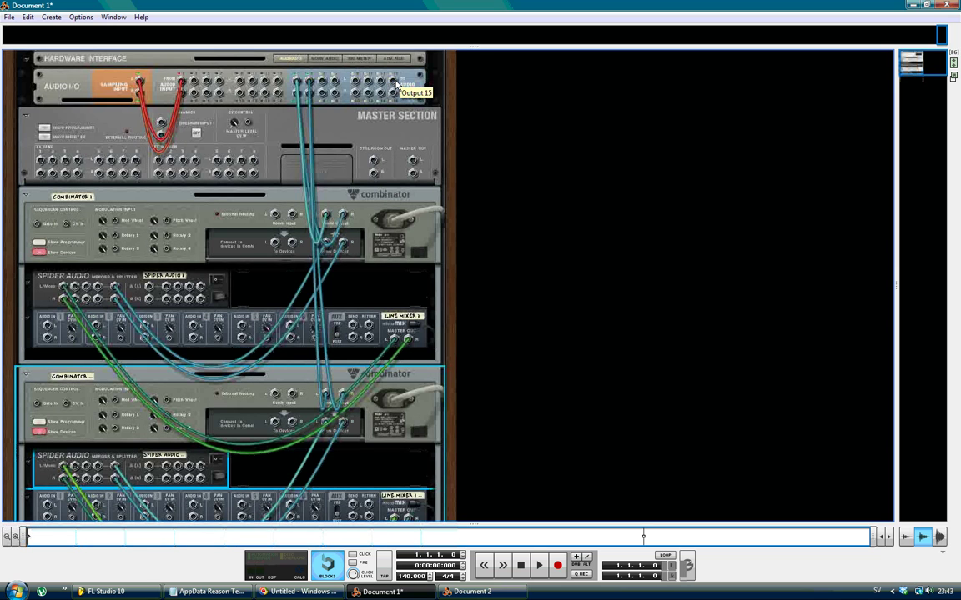
scroll(397, 84, down, 2)
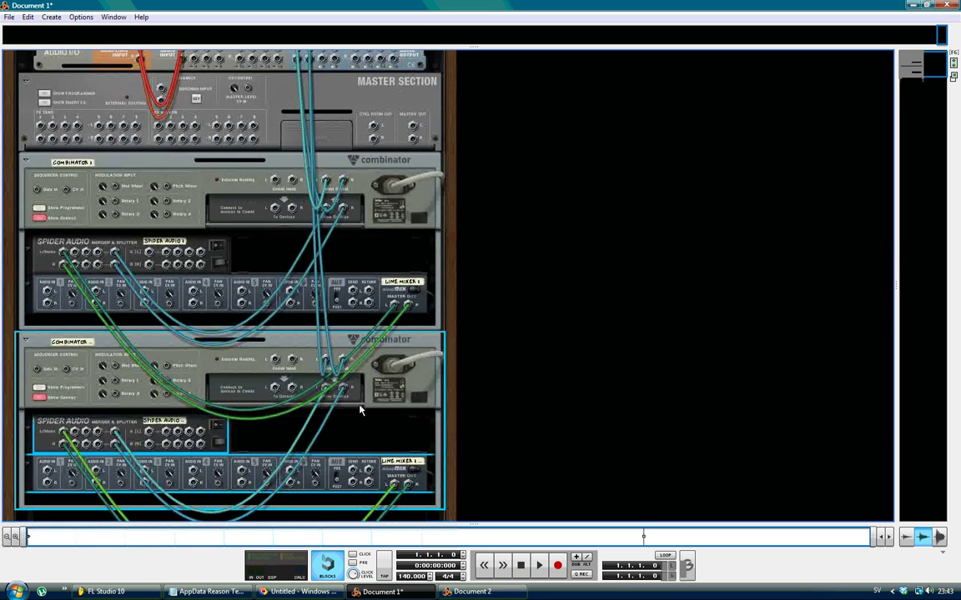
scroll(411, 423, down, 2)
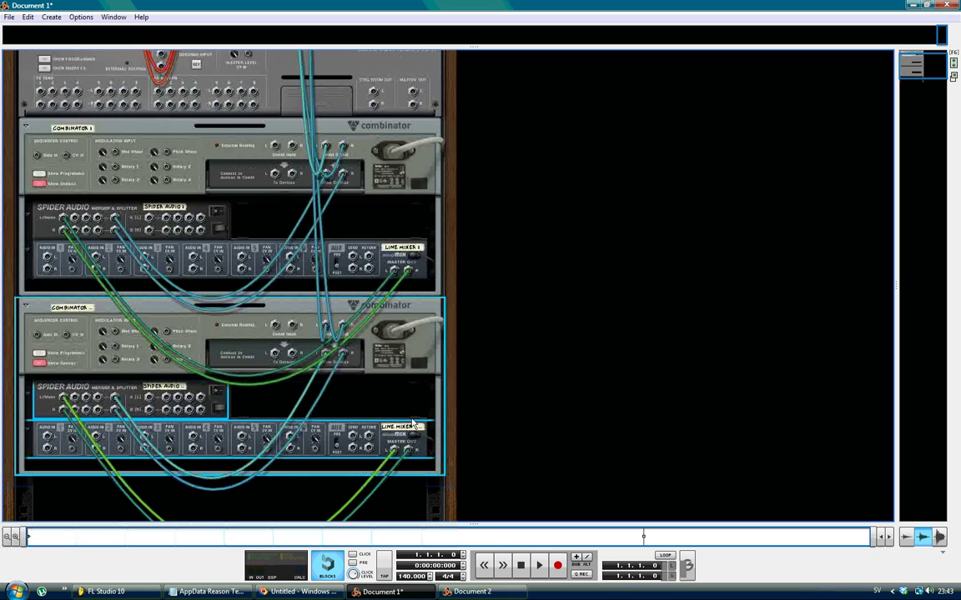
Return Document 1's rack to its front, switch to Document 2 and fold Combinators 1 through 14.
key(Tab)
click(474, 591)
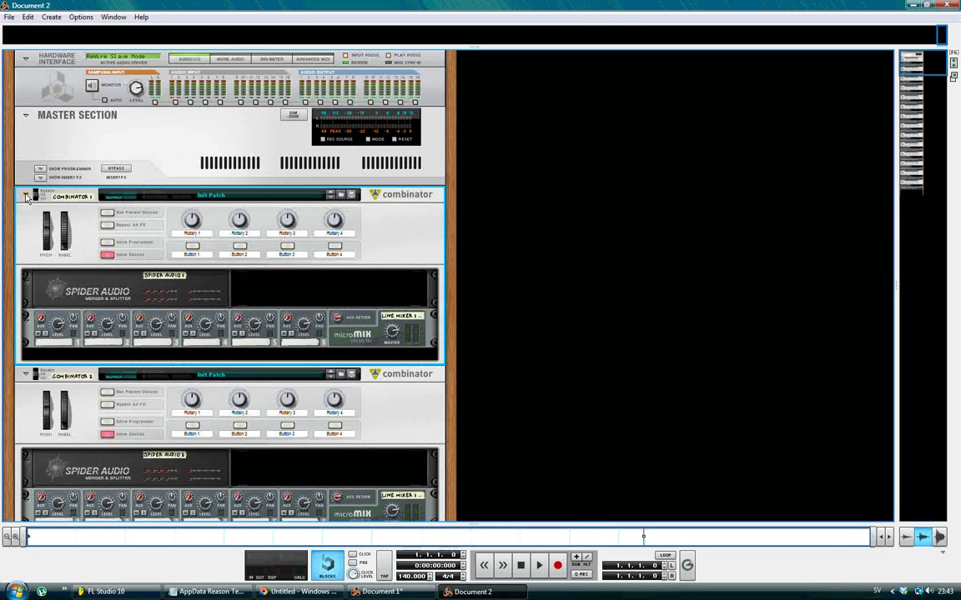
click(26, 197)
click(26, 213)
click(25, 231)
click(26, 248)
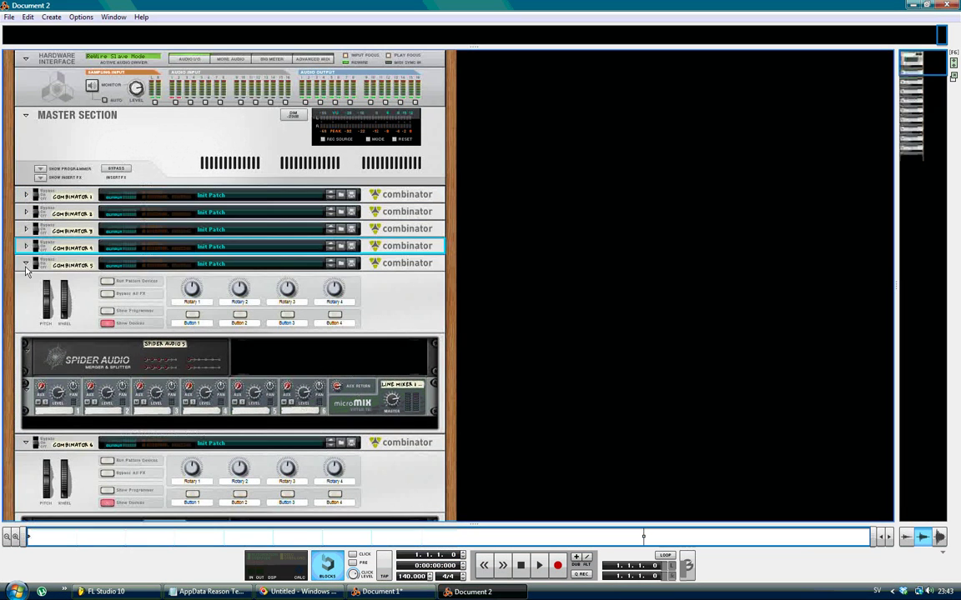
click(26, 264)
click(26, 282)
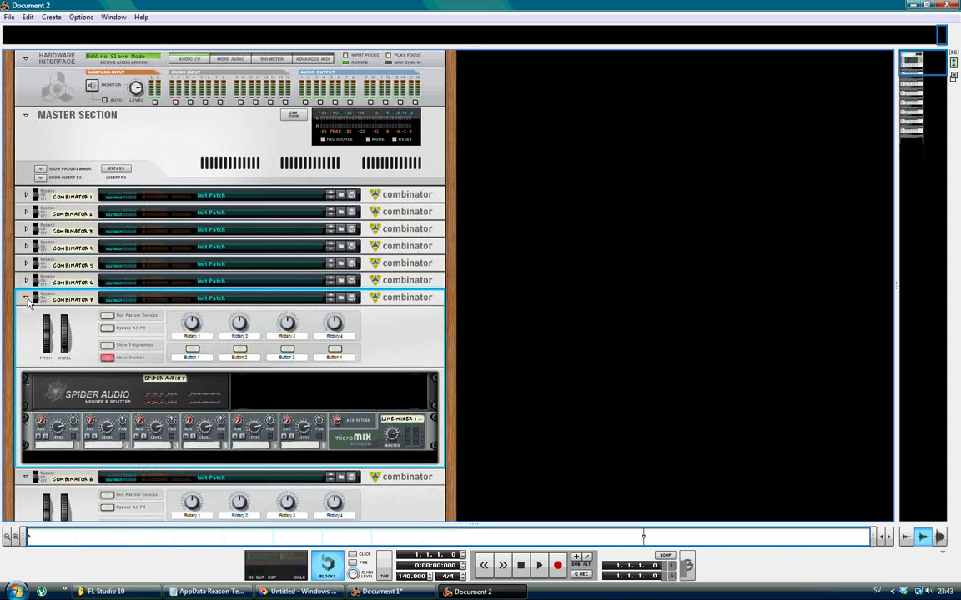
click(26, 299)
click(26, 316)
click(26, 333)
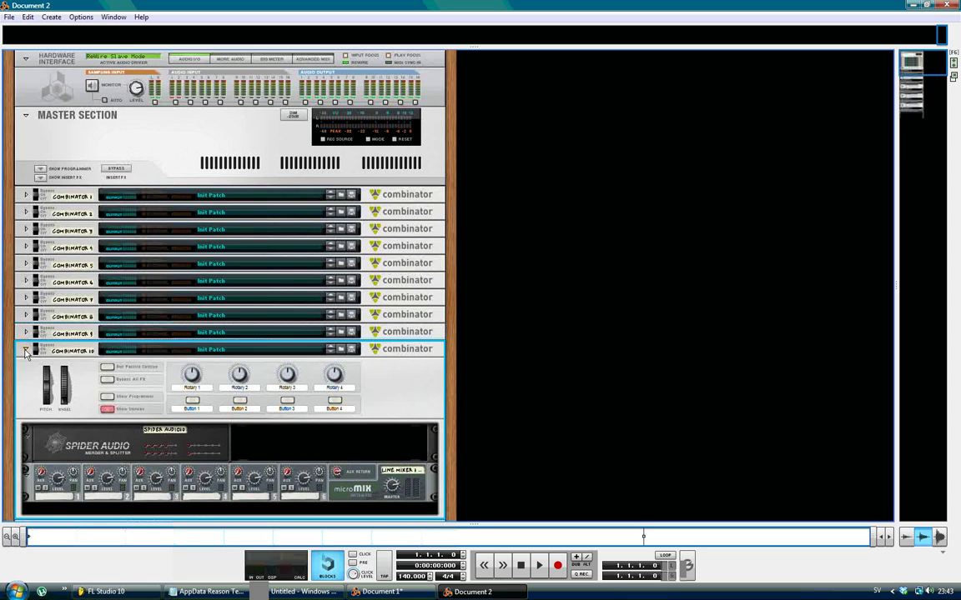
click(26, 350)
click(26, 368)
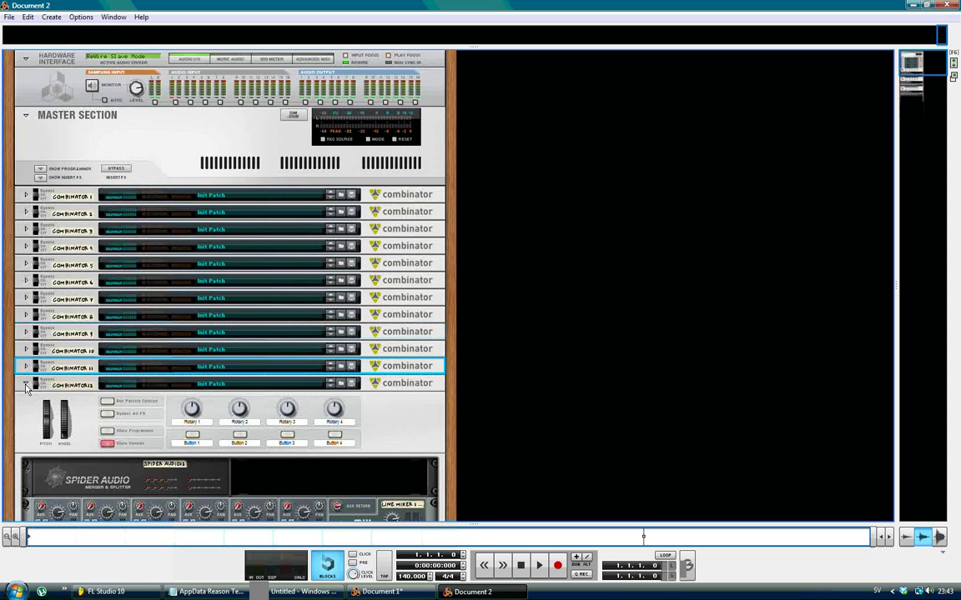
click(26, 385)
click(25, 402)
click(26, 418)
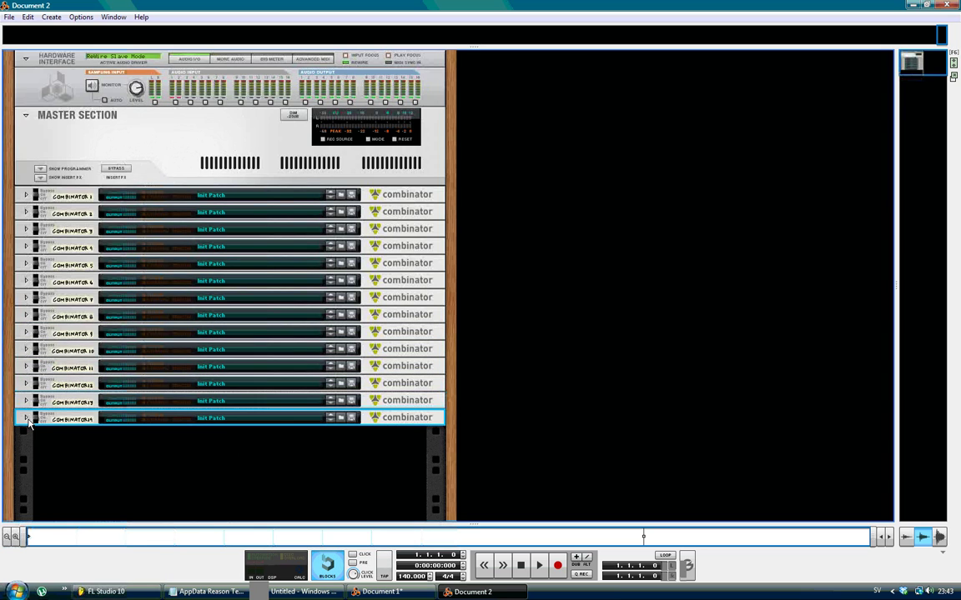
On the rear of Document 2's rack, unfold Combinators 9 and 10 to inspect their cabling, then refold Combinator 9.
key(Tab)
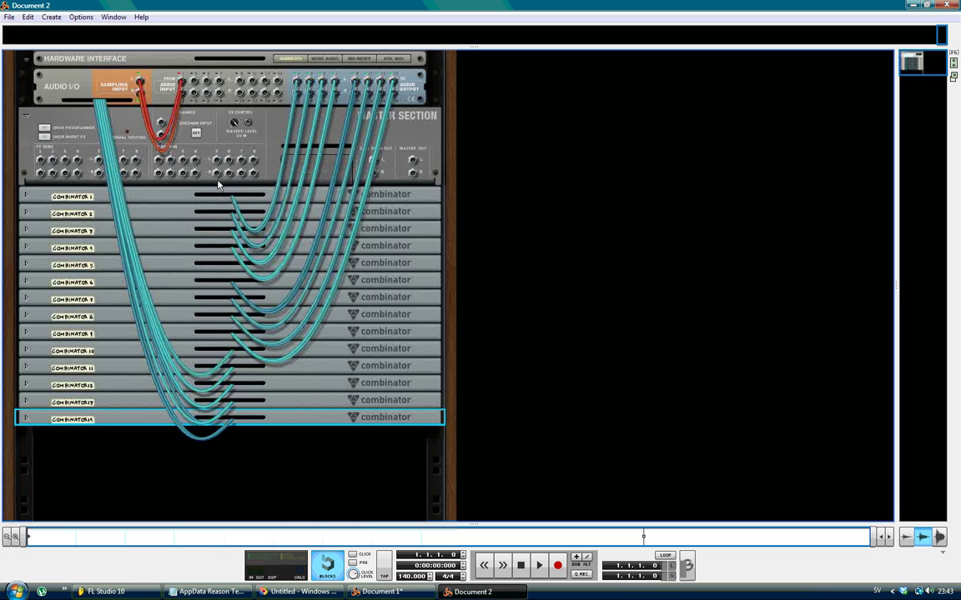
click(142, 190)
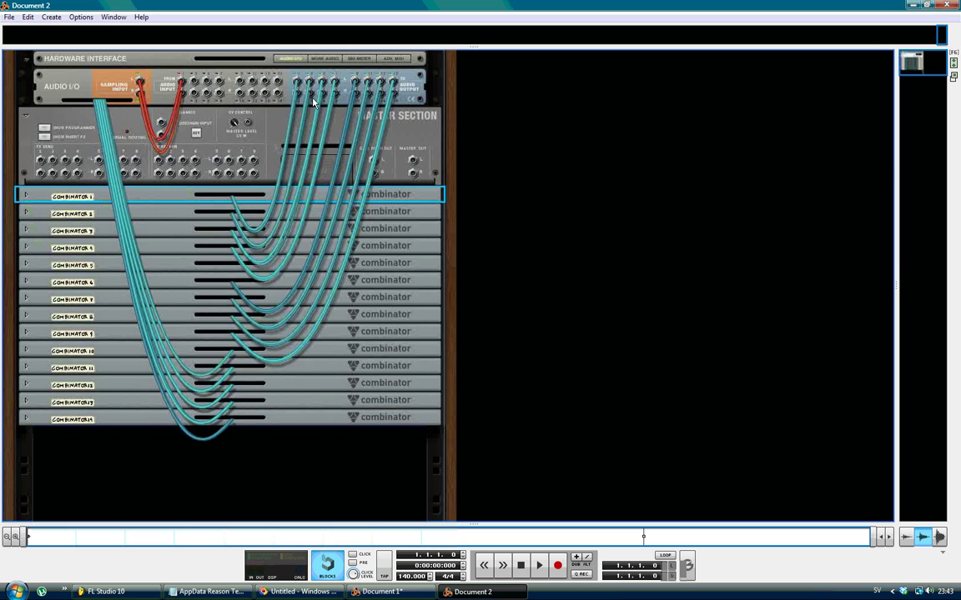
click(26, 333)
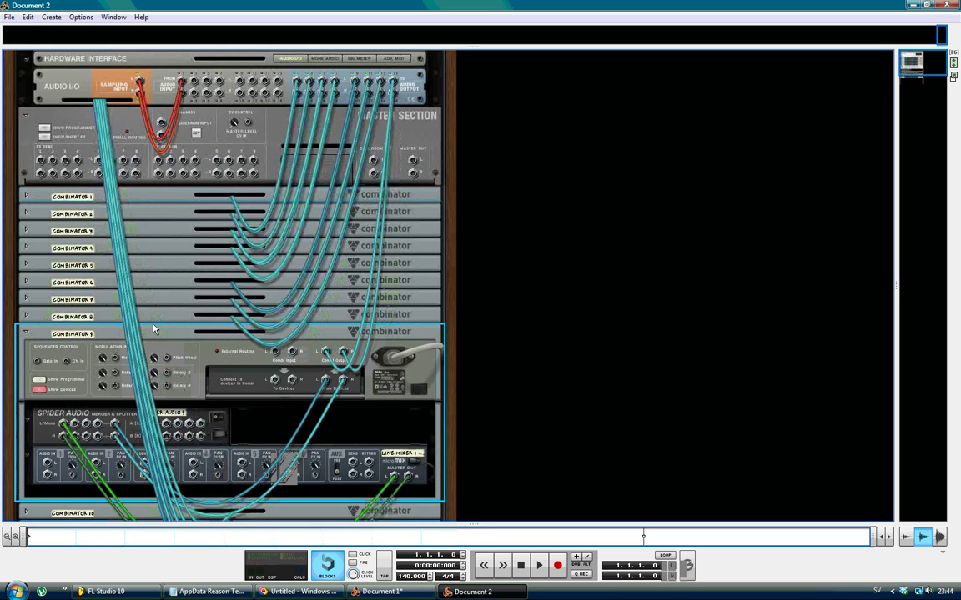
scroll(328, 215, down, 3)
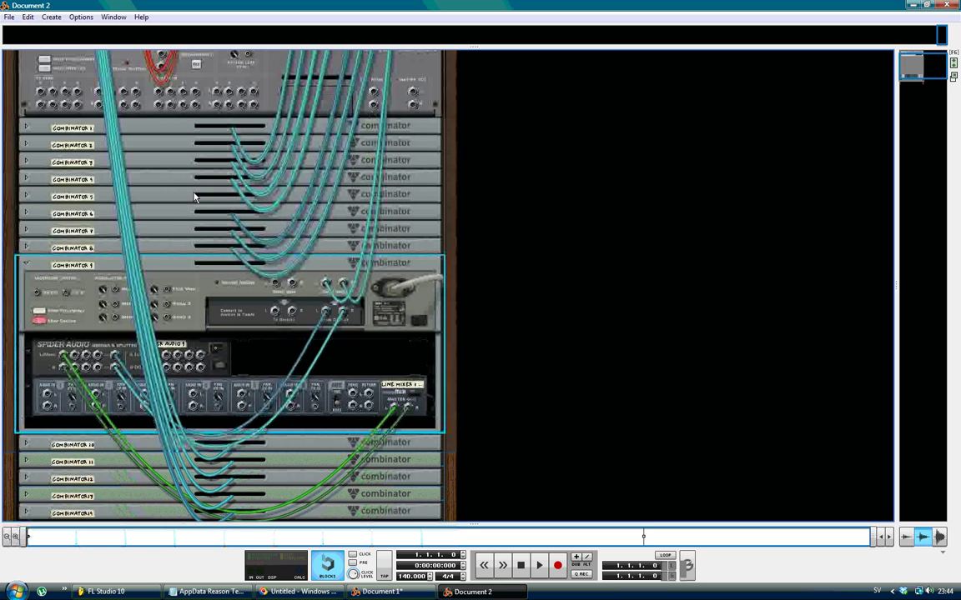
scroll(153, 319, down, 3)
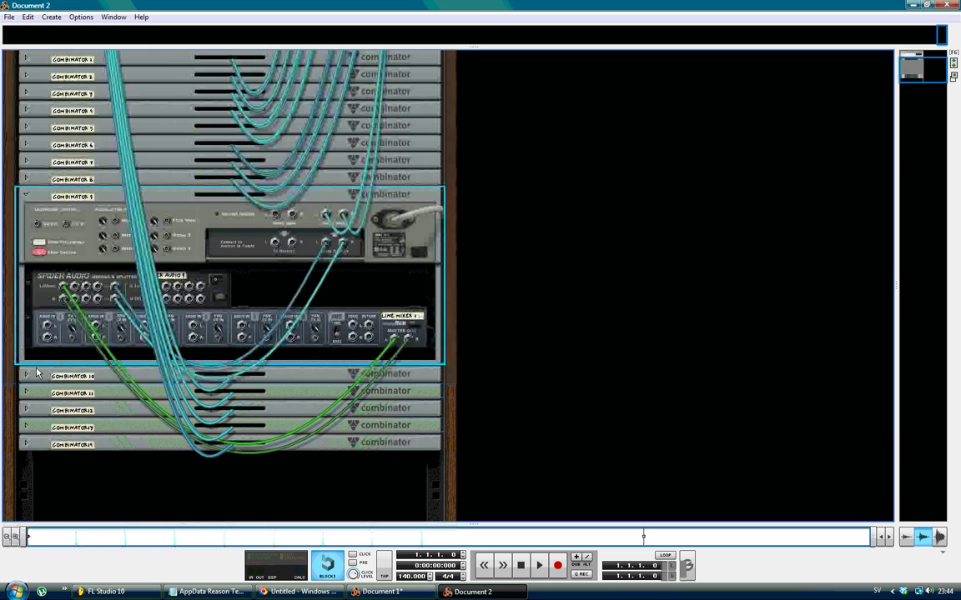
click(27, 375)
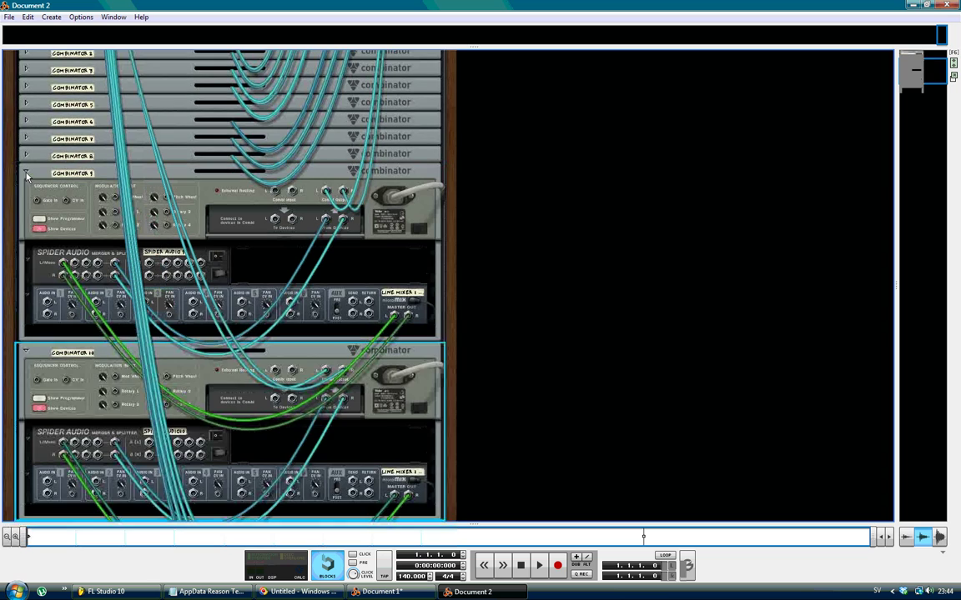
click(27, 172)
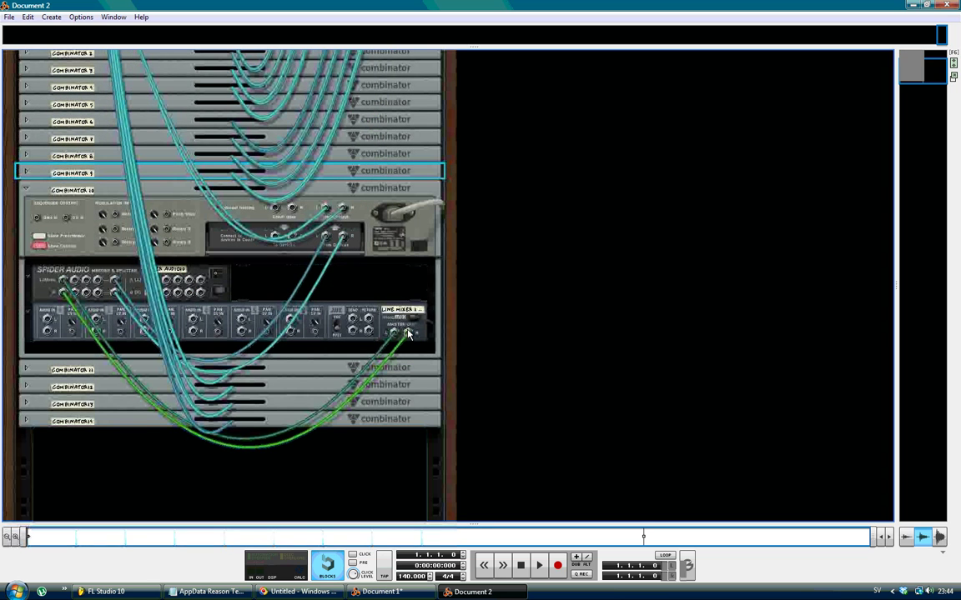
Expand the hardware interface's additional audio connections on the rear to inspect the remaining Combinators' outputs, then return to the front.
scroll(233, 227, up, 3)
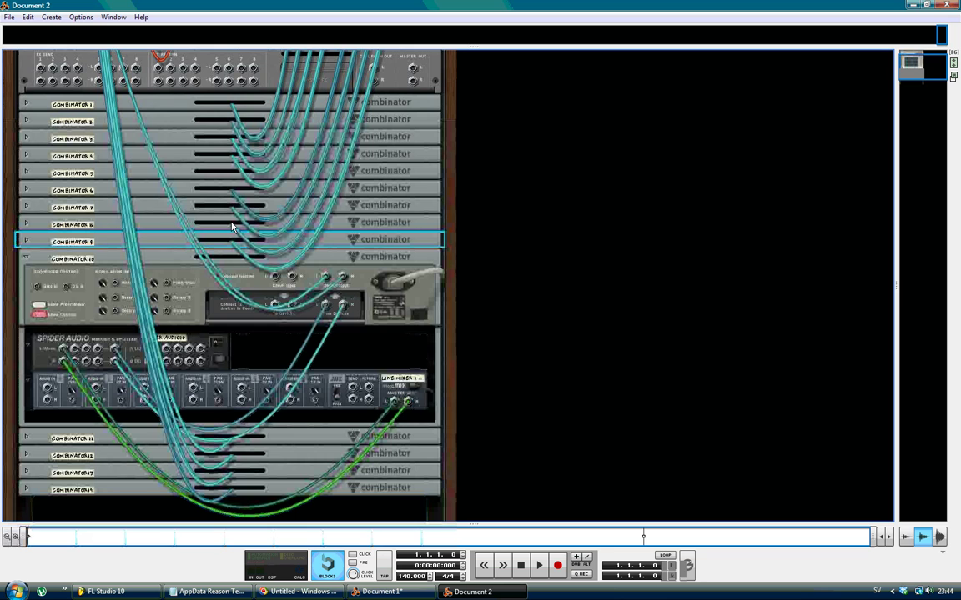
scroll(233, 227, up, 4)
click(322, 60)
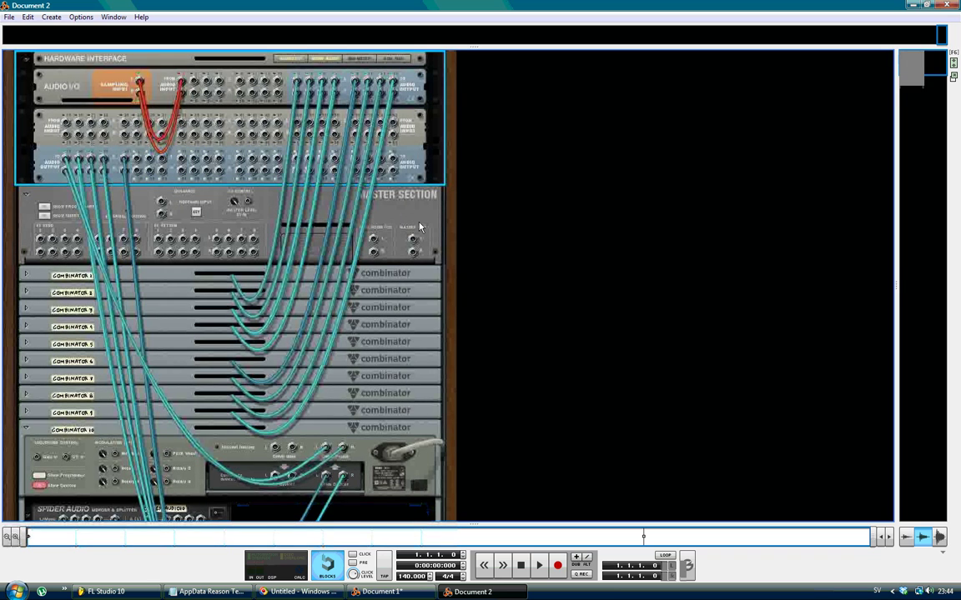
key(Tab)
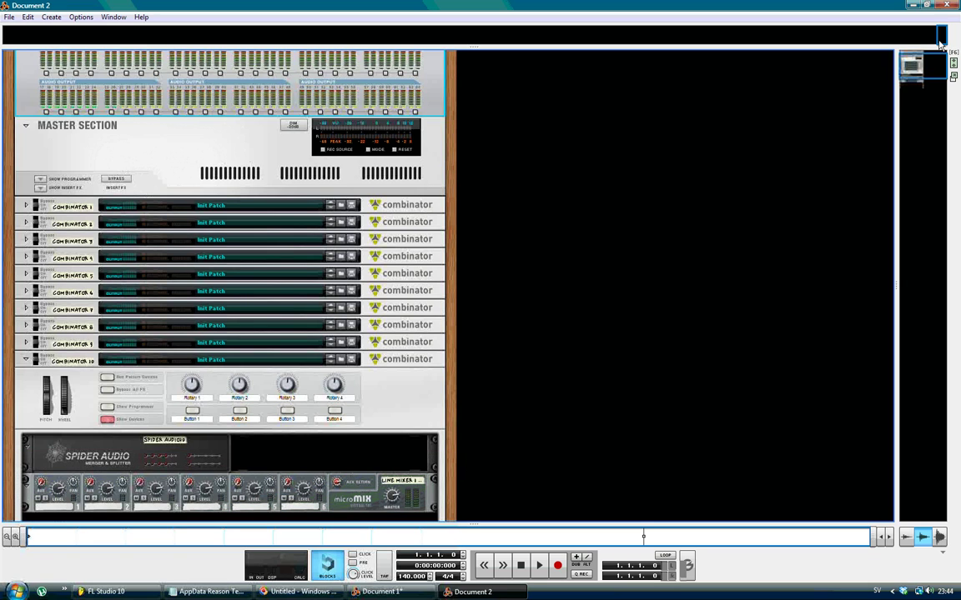
Bring up Document 1 and close it without saving its changes.
click(913, 5)
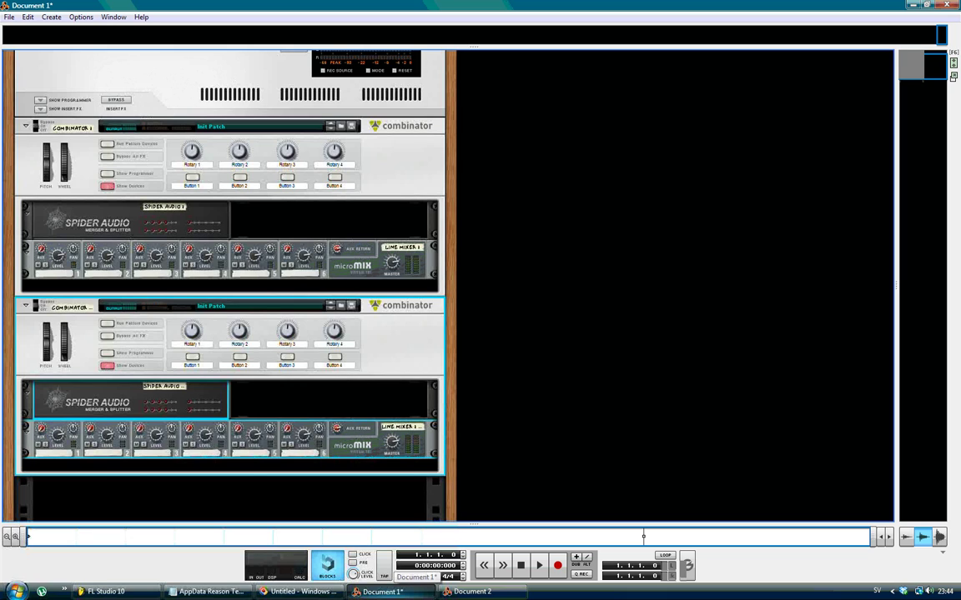
click(947, 6)
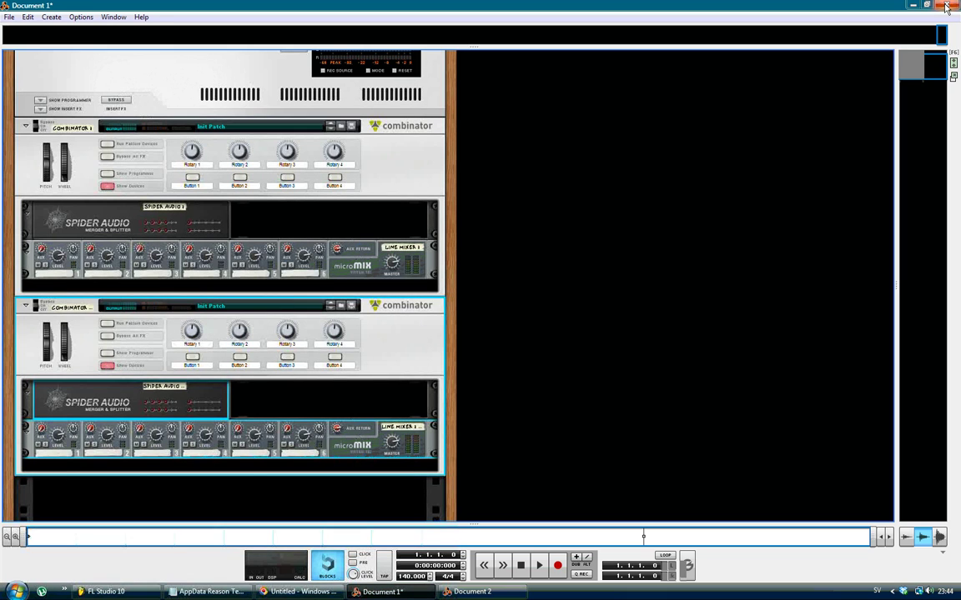
click(495, 311)
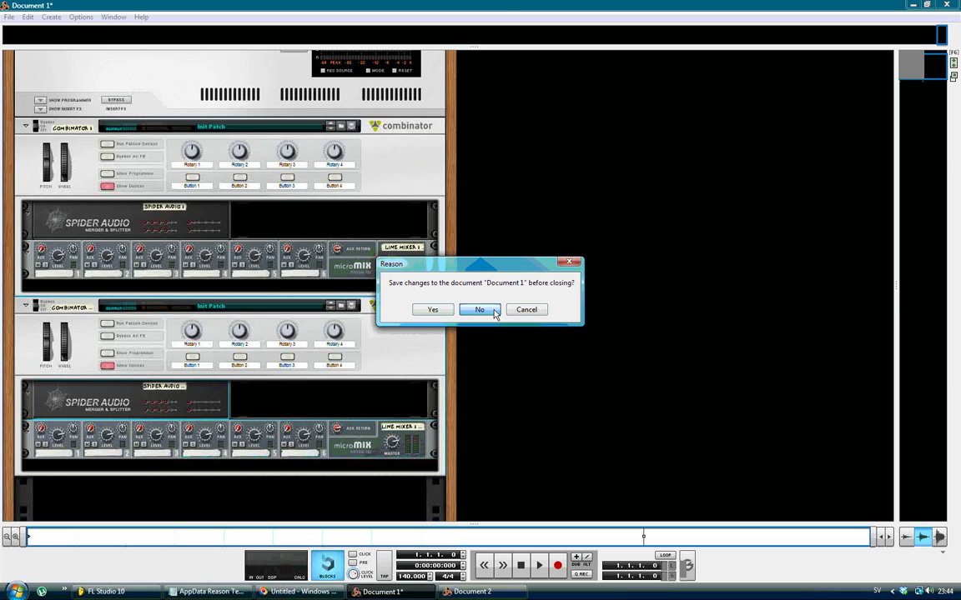
click(494, 313)
In Document 2, fold Combinator 10 and unfold Combinator 1 to show its Spider Audio and Line Mixer.
click(167, 458)
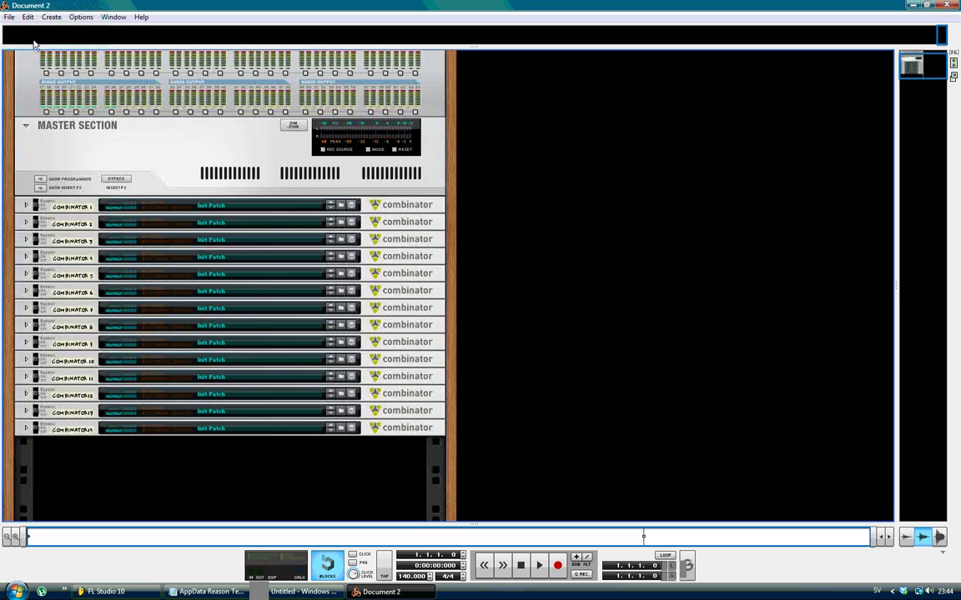
click(25, 206)
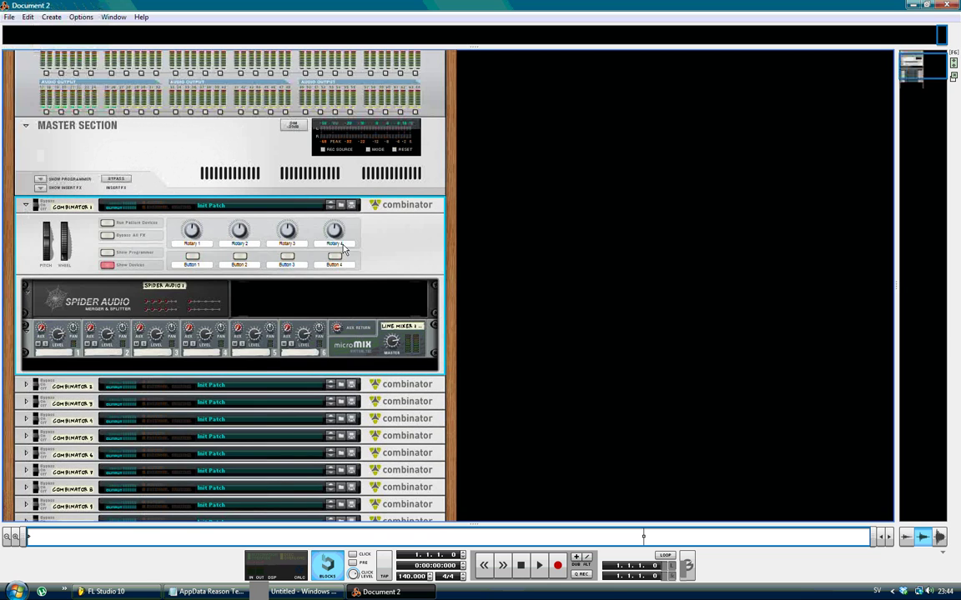
scroll(334, 238, down, 1)
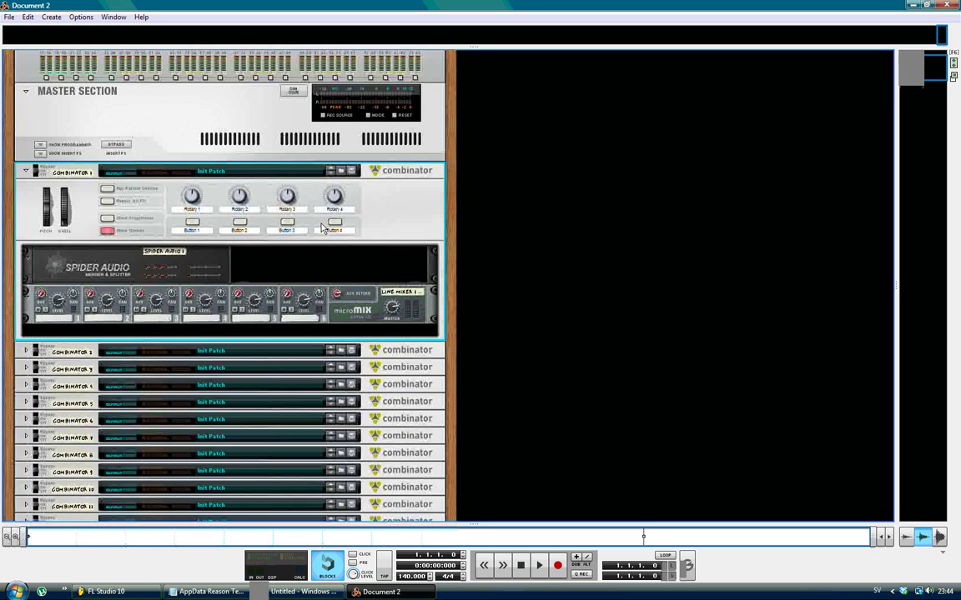
click(9, 18)
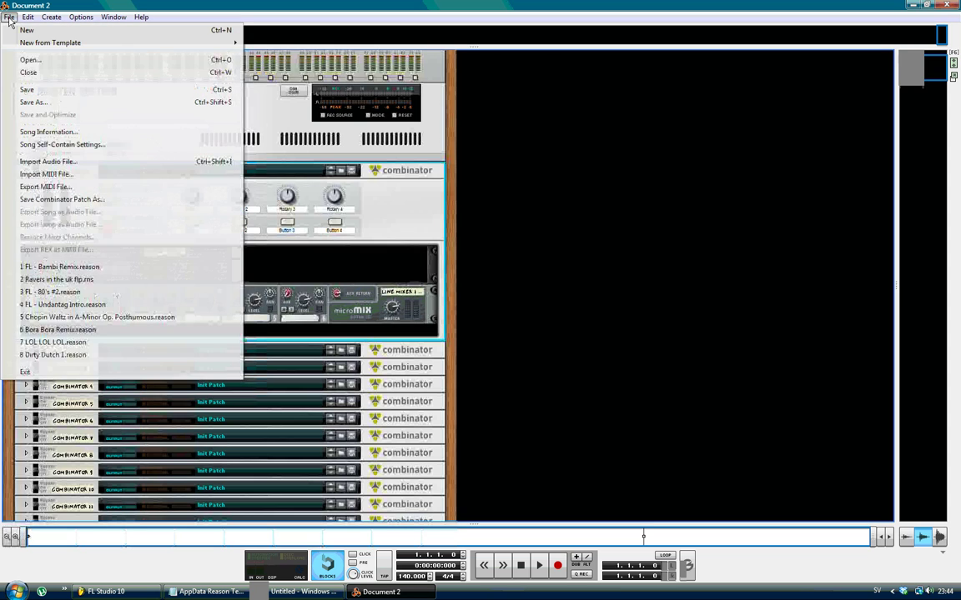
click(58, 101)
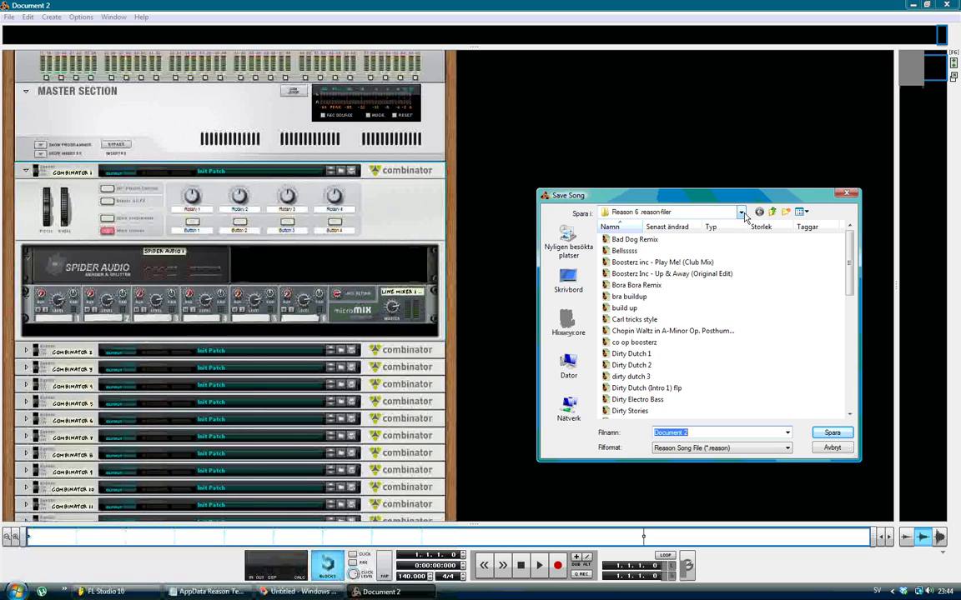
click(834, 449)
Switch to the AppData Reason Templates note, highlight the path to Reason's Template Songs folder, and return to Document 2.
click(210, 591)
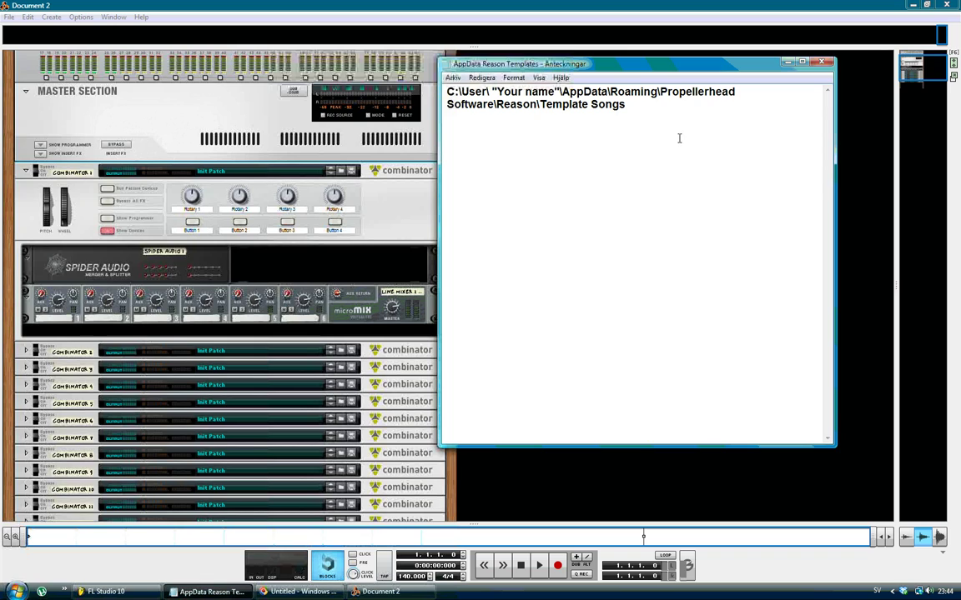
drag(679, 139, 365, 67)
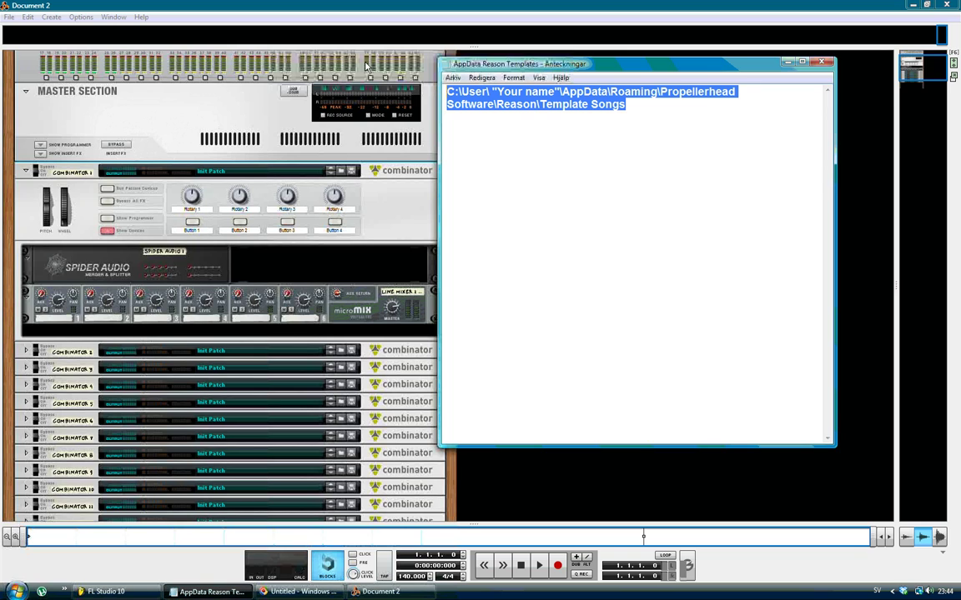
right_click(864, 251)
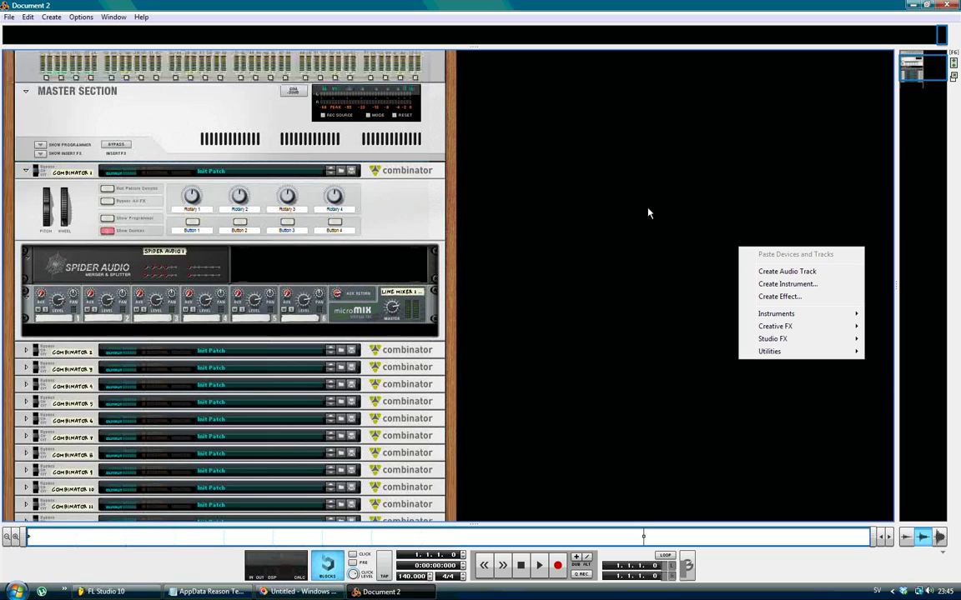
Review the list of song templates available for new documents and dismiss it without creating one.
click(10, 17)
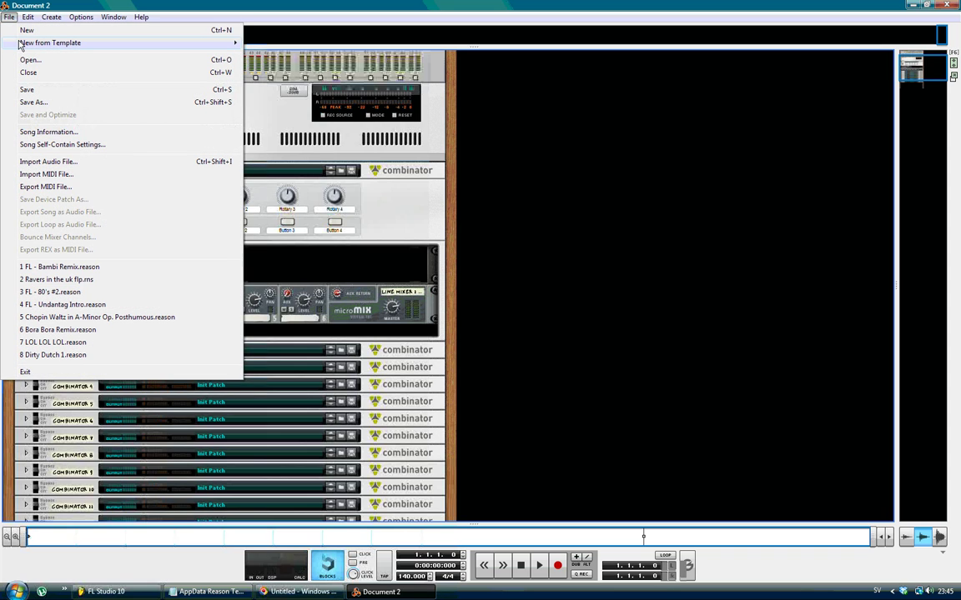
mouse_move(223, 42)
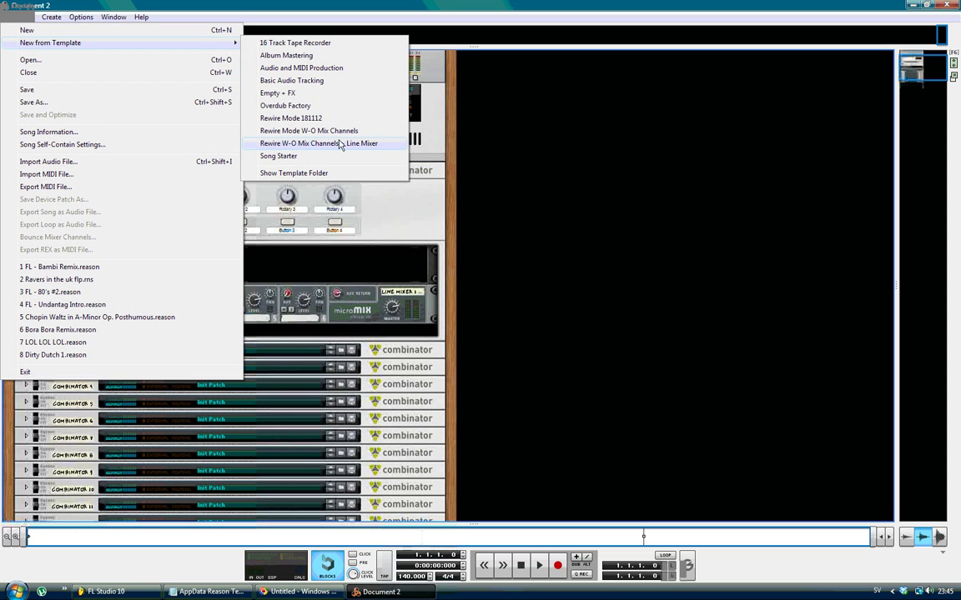
right_click(548, 159)
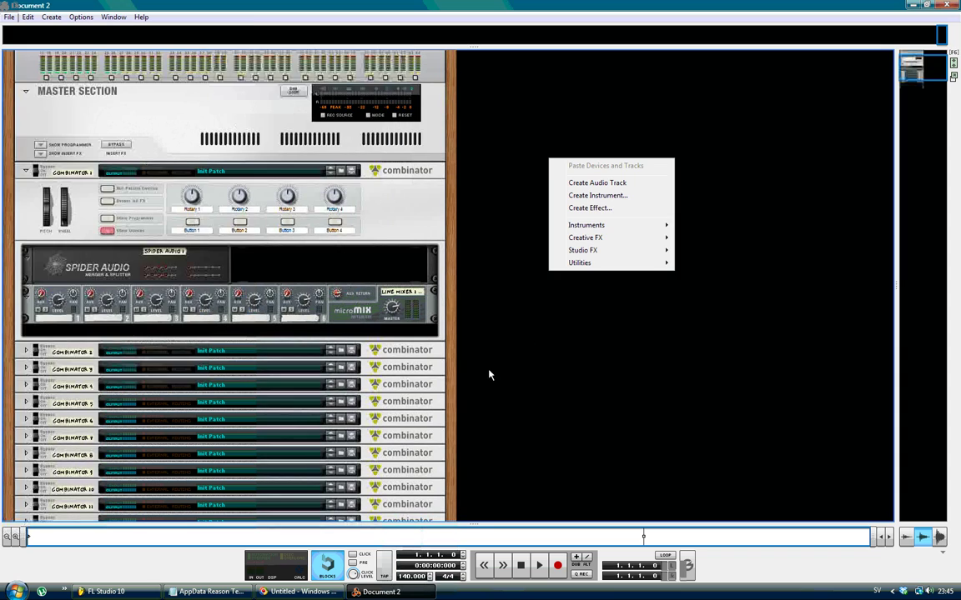
click(519, 399)
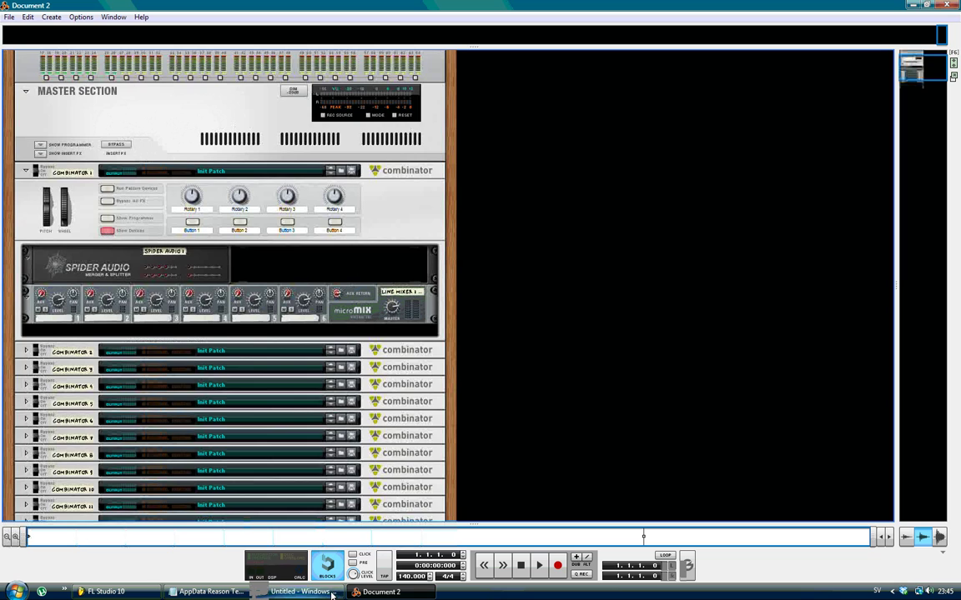
click(237, 333)
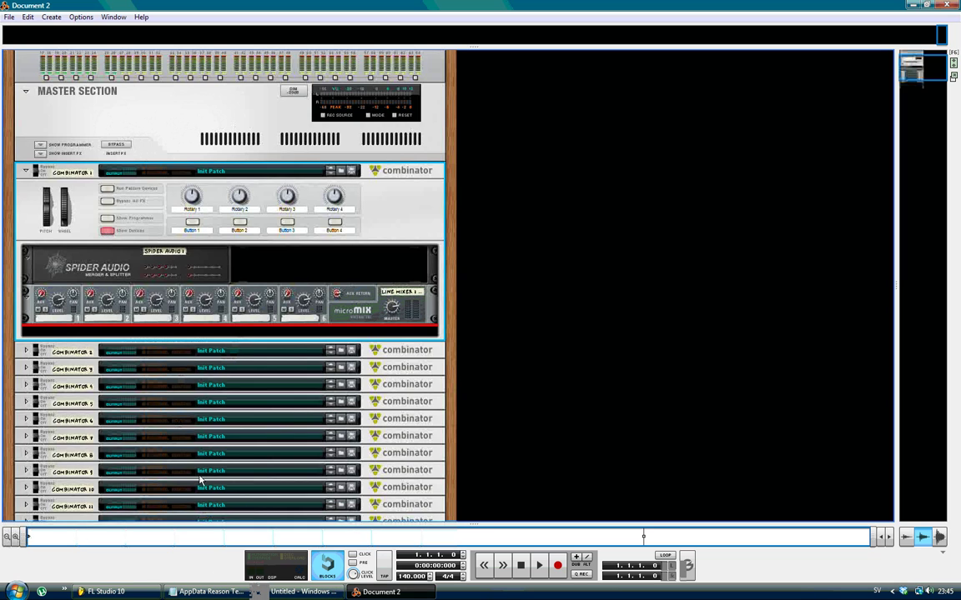
Switch to FL Studio and open the MIDI settings of the ReWired Reason channel to view its channel list.
click(136, 595)
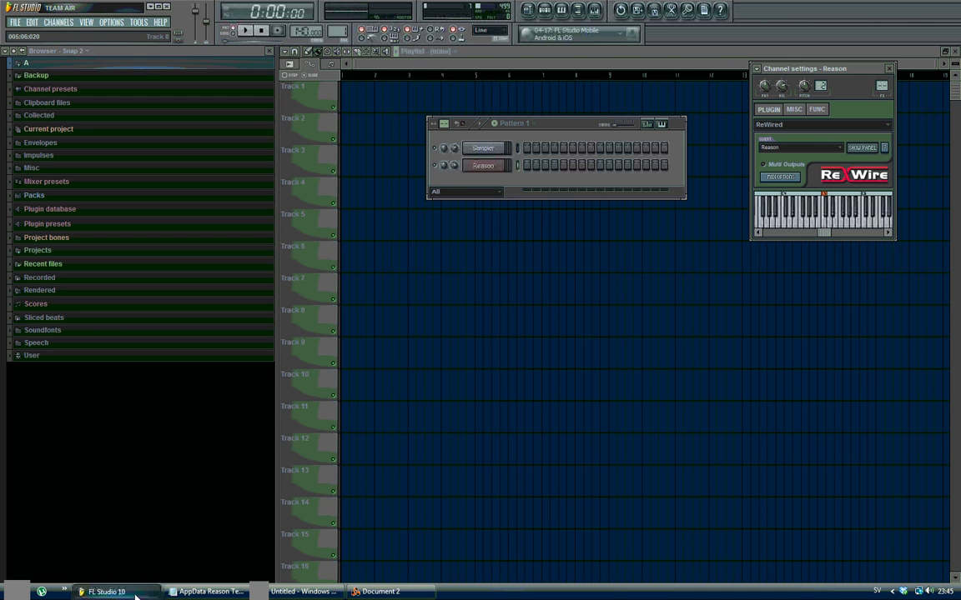
click(485, 166)
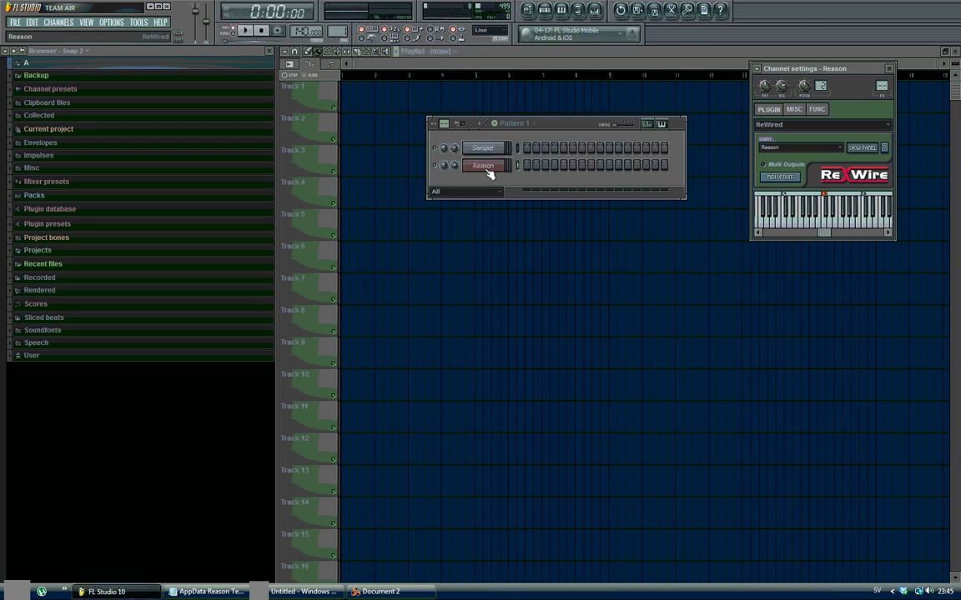
click(782, 178)
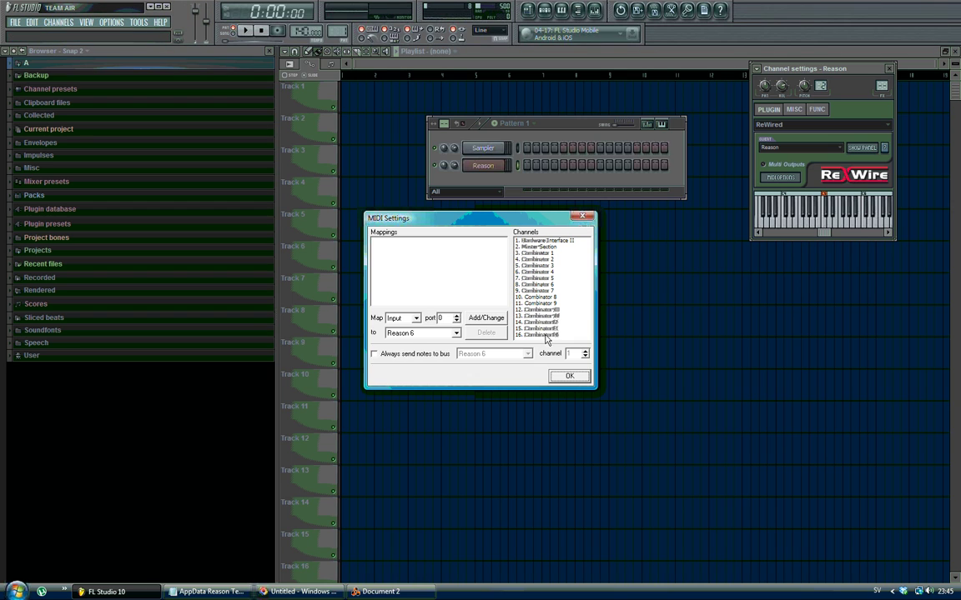
Map input port 0 to Reason 6 in the ReWired channel's MIDI settings and accept them.
click(490, 322)
click(581, 376)
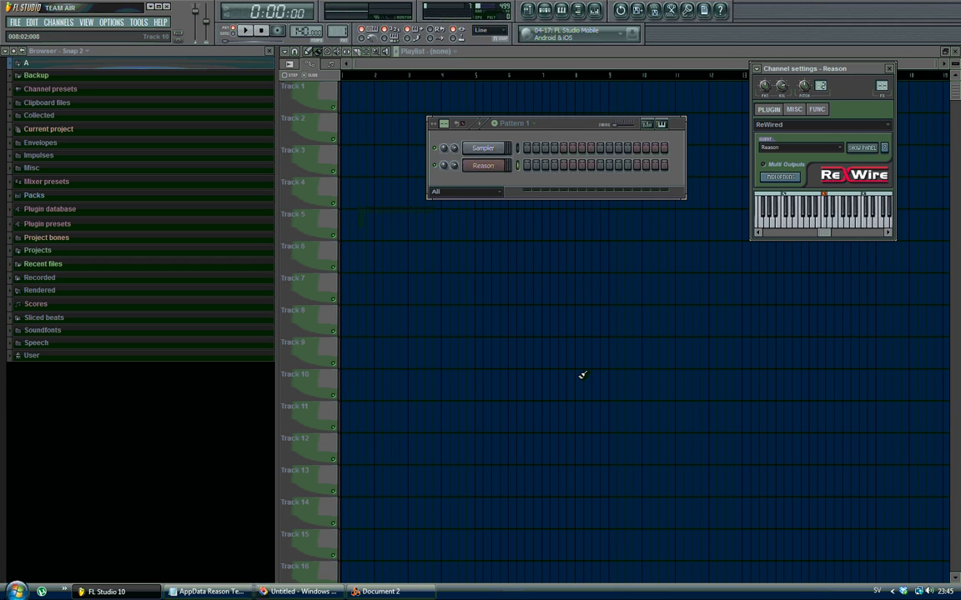
Switch to Reason's Document 2 and create a Thor Polysonic Synthesizer inside Combinator 1.
click(376, 591)
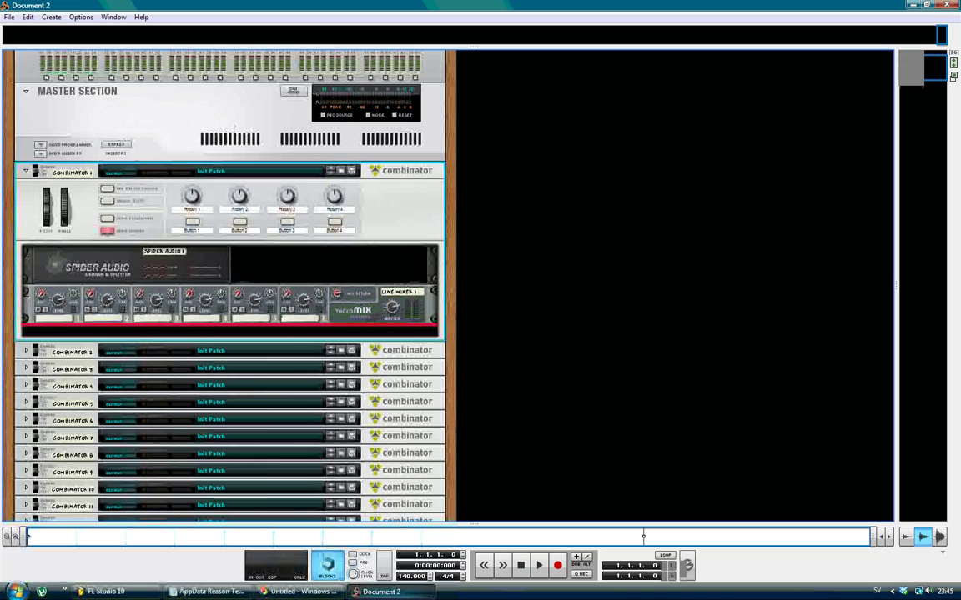
right_click(247, 332)
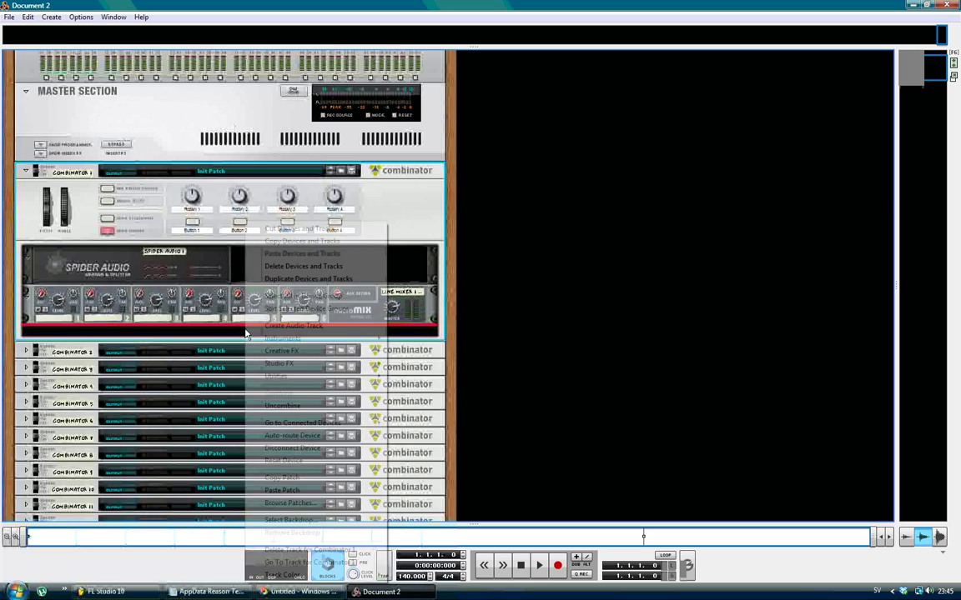
mouse_move(354, 339)
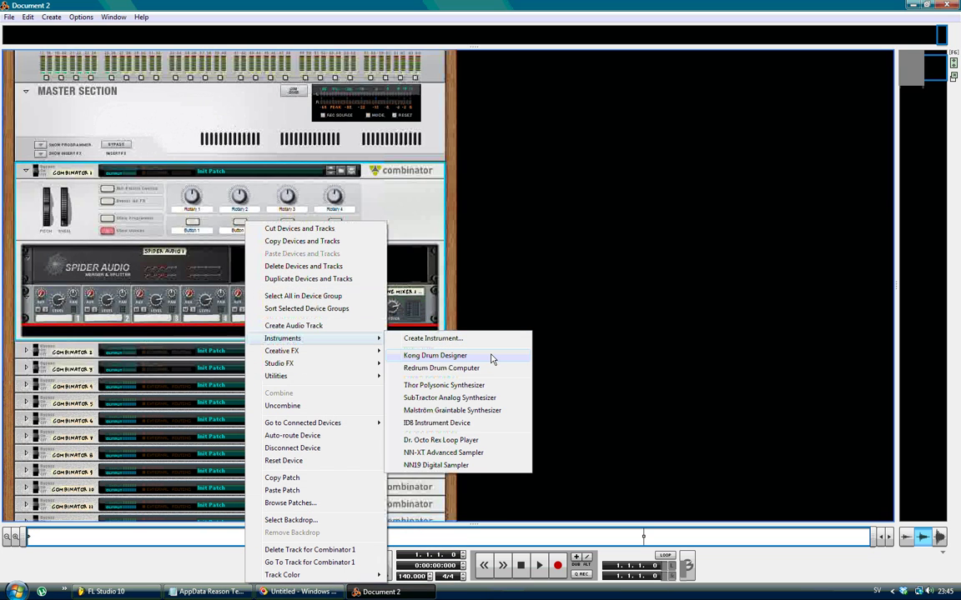
mouse_move(382, 364)
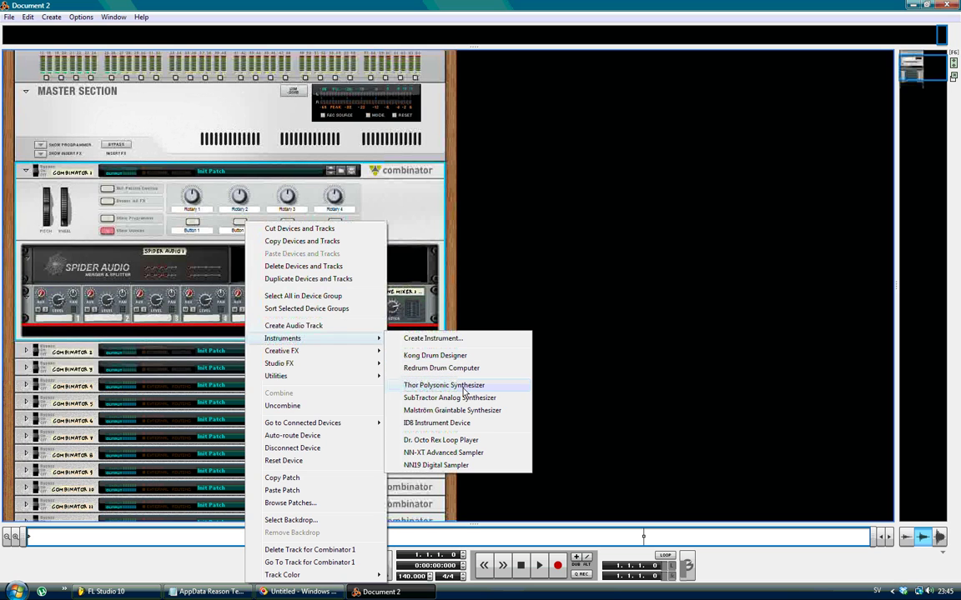
click(465, 387)
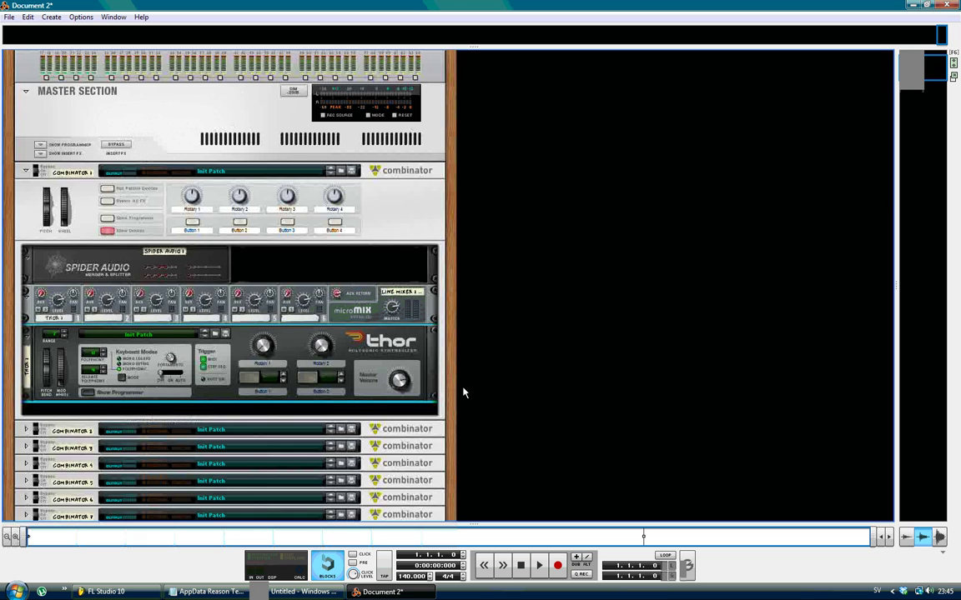
Inspect Thor's cabling to the Line Mixer on the rack's rear, then return to the front and select Combinator 1's empty device slot.
key(Tab)
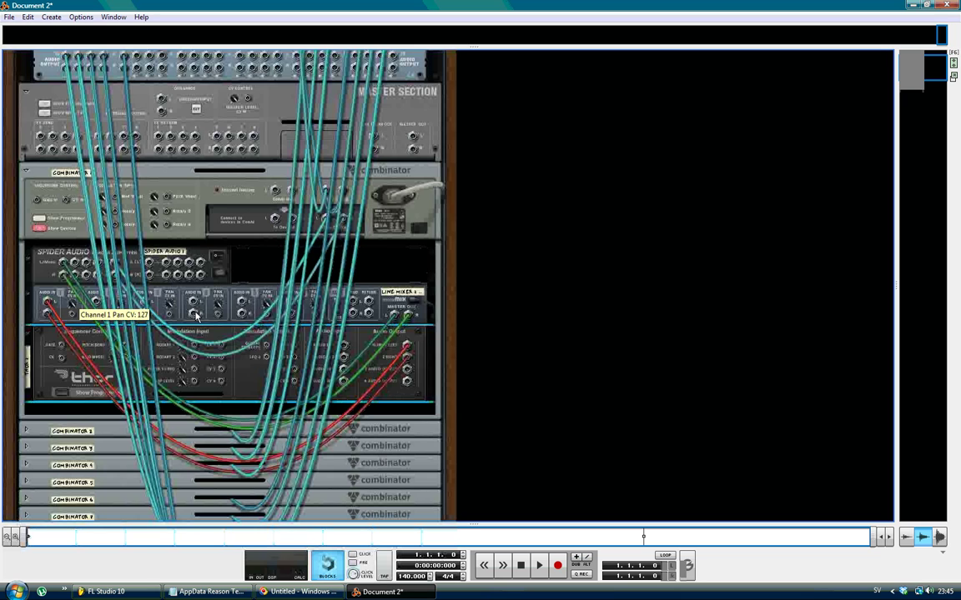
key(Tab)
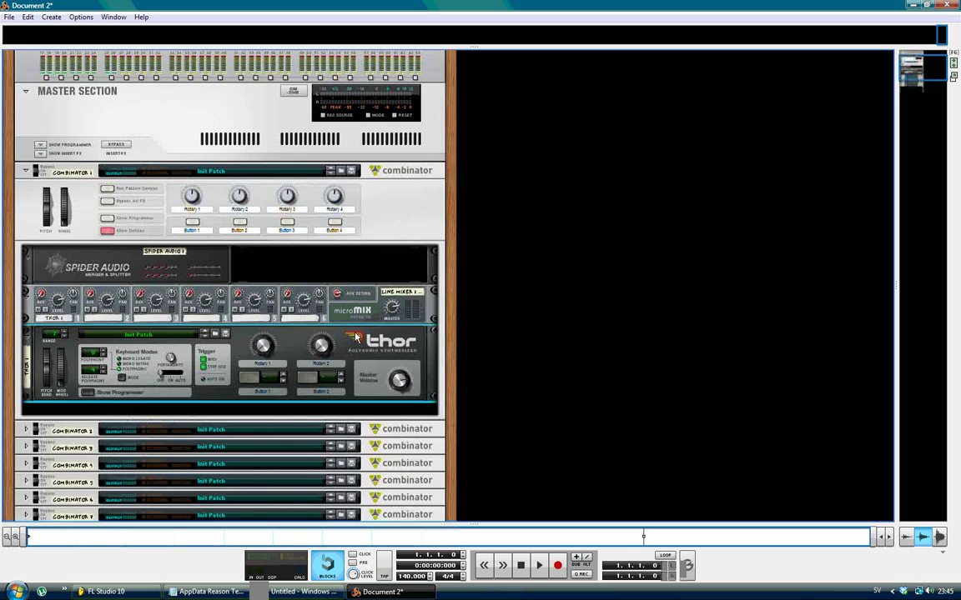
click(305, 419)
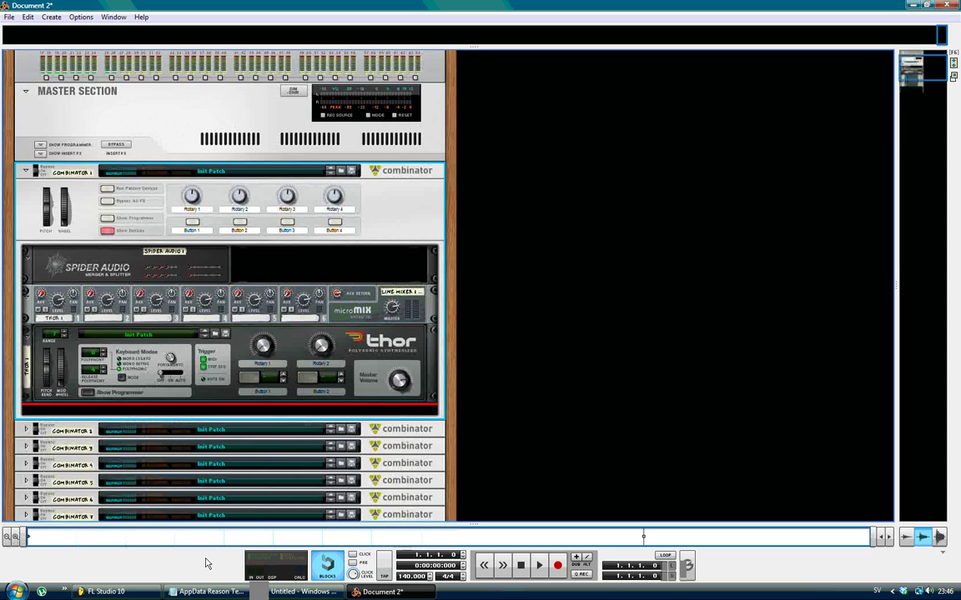
Switch to FL Studio, add a MIDI Out channel and set its MIDI channel number to 3.
click(117, 591)
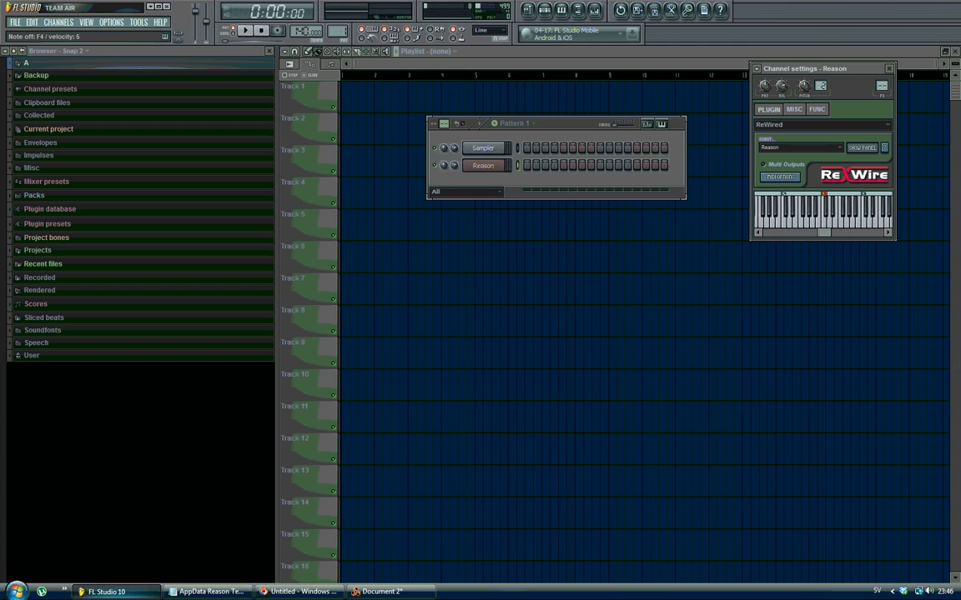
click(77, 23)
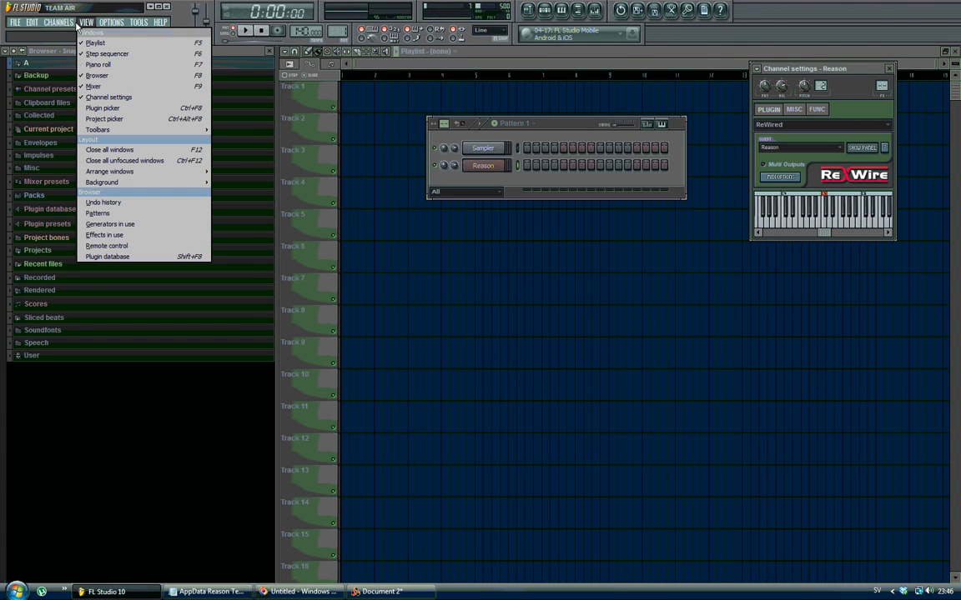
mouse_move(58, 22)
mouse_move(100, 33)
click(196, 293)
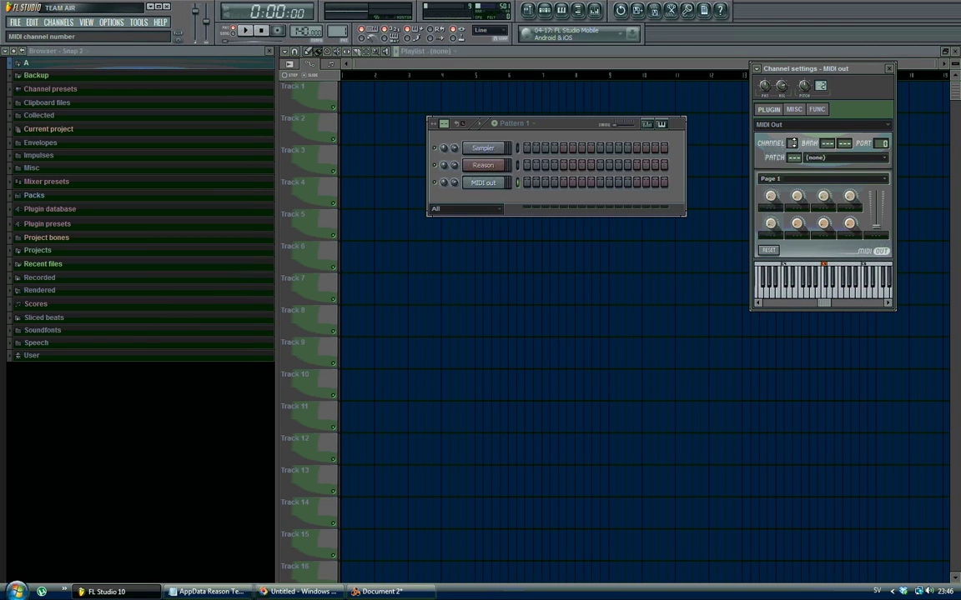
drag(794, 143, 795, 135)
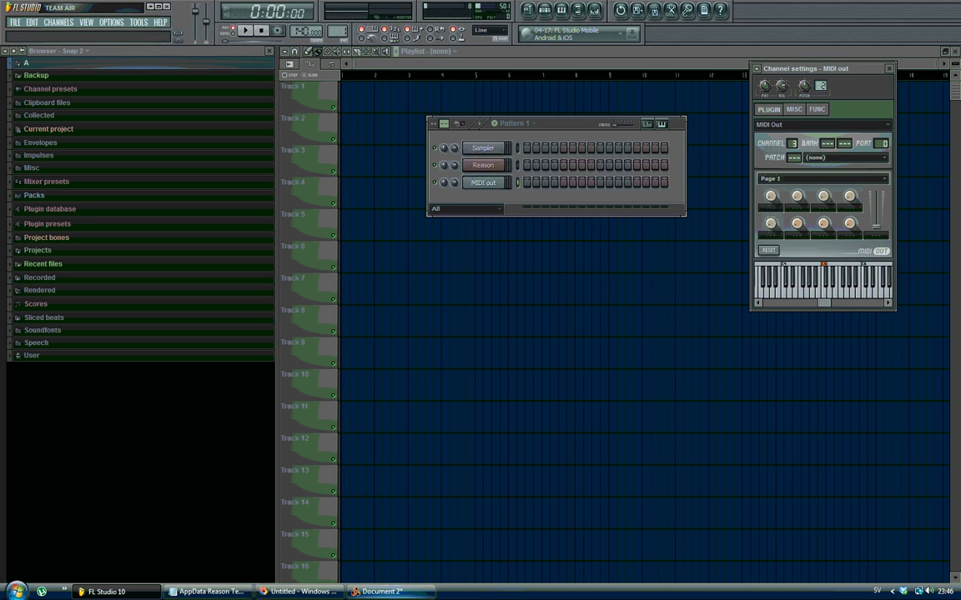
Switch to Document 2, unfold Combinator 2 and create a Malström Graintable Synthesizer inside it.
click(389, 593)
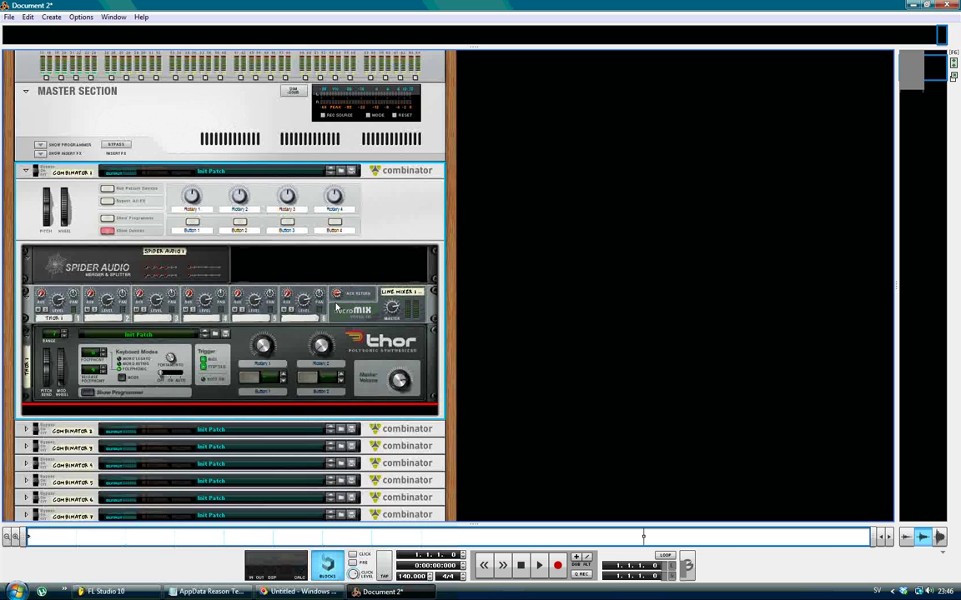
scroll(308, 284, down, 2)
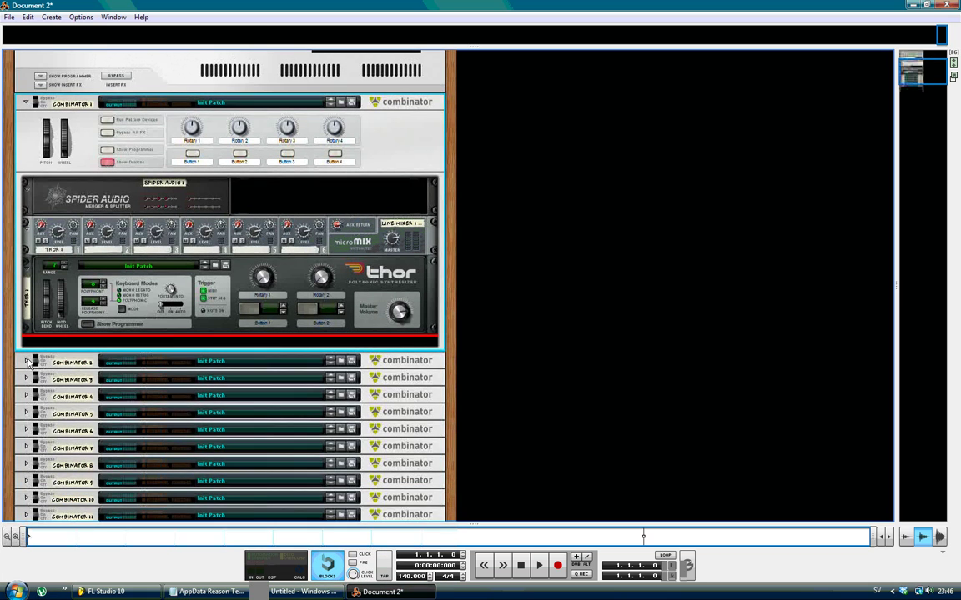
click(26, 362)
scroll(264, 343, down, 5)
right_click(263, 343)
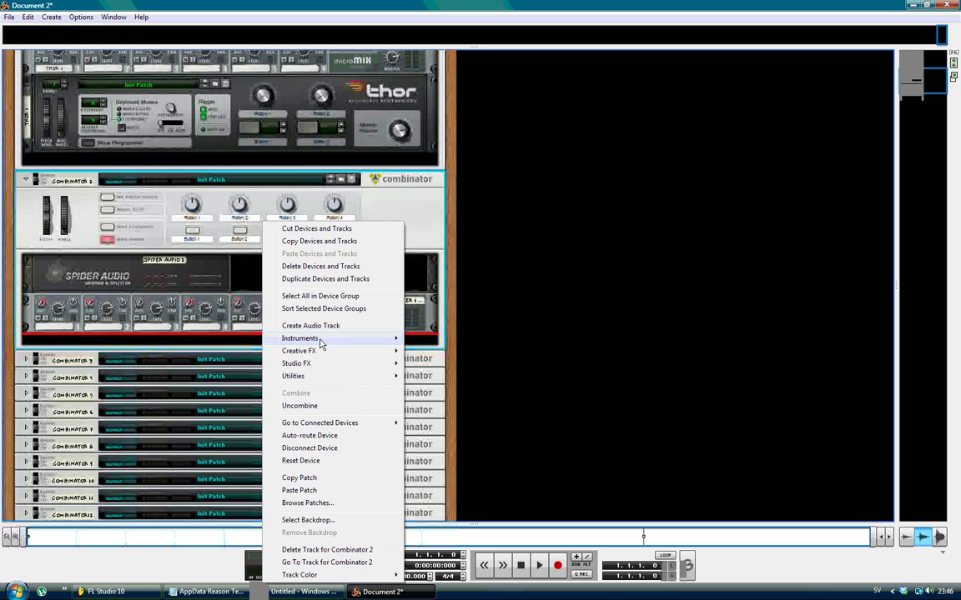
mouse_move(384, 344)
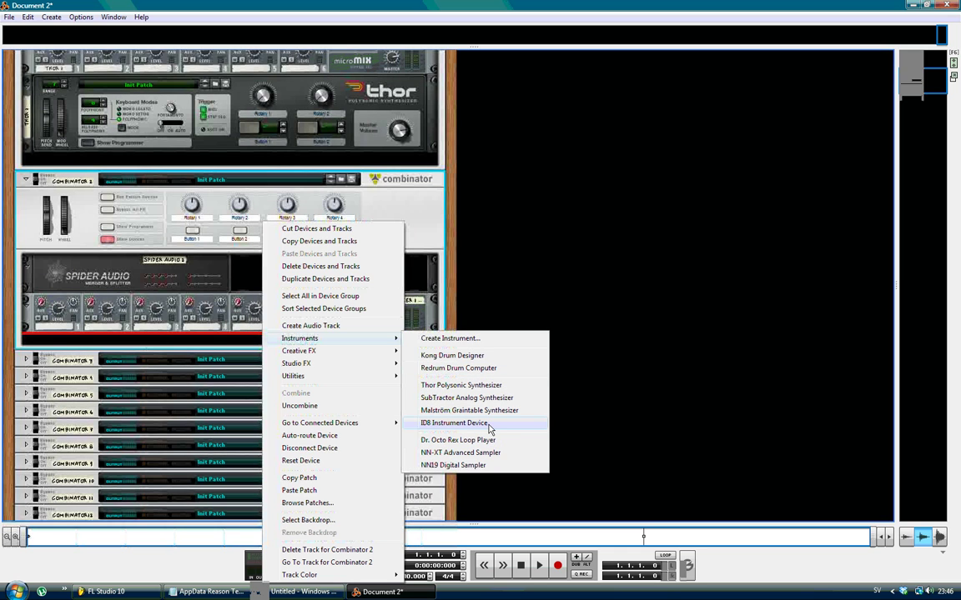
drag(471, 411, 374, 385)
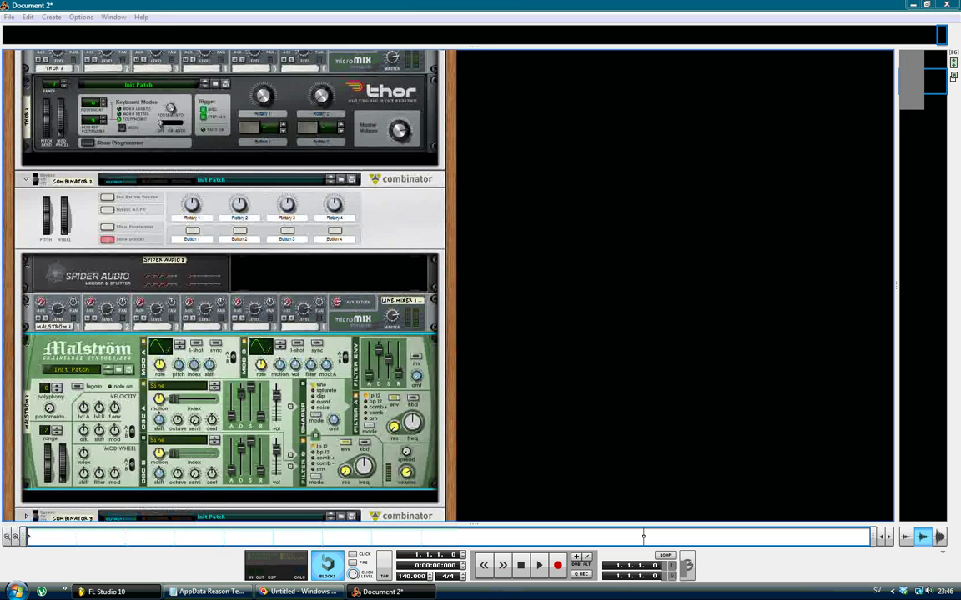
Switch back to FL Studio, add a second MIDI Out channel and set its MIDI channel number to 4.
key(alt+Tab)
click(59, 23)
mouse_move(65, 34)
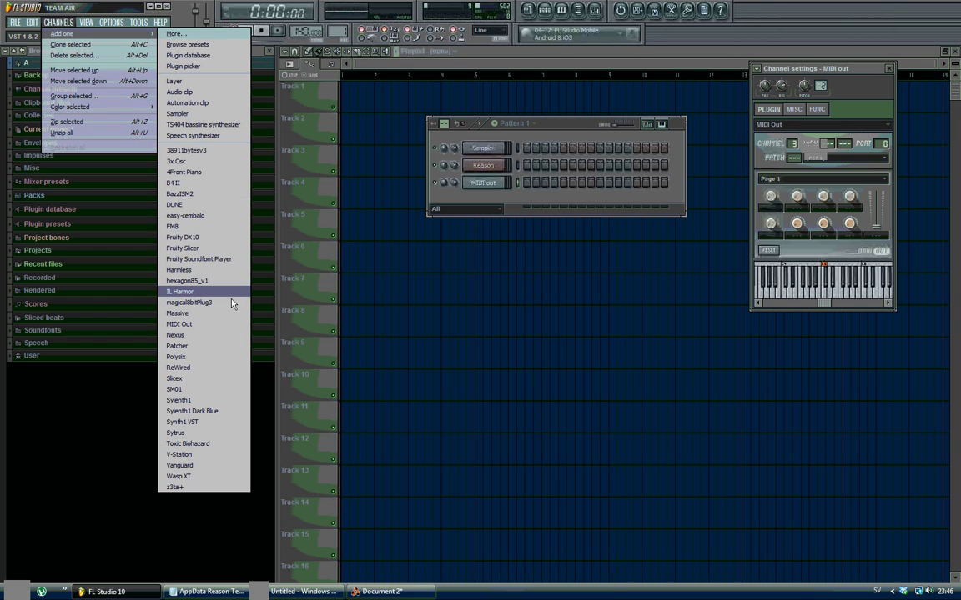
click(225, 324)
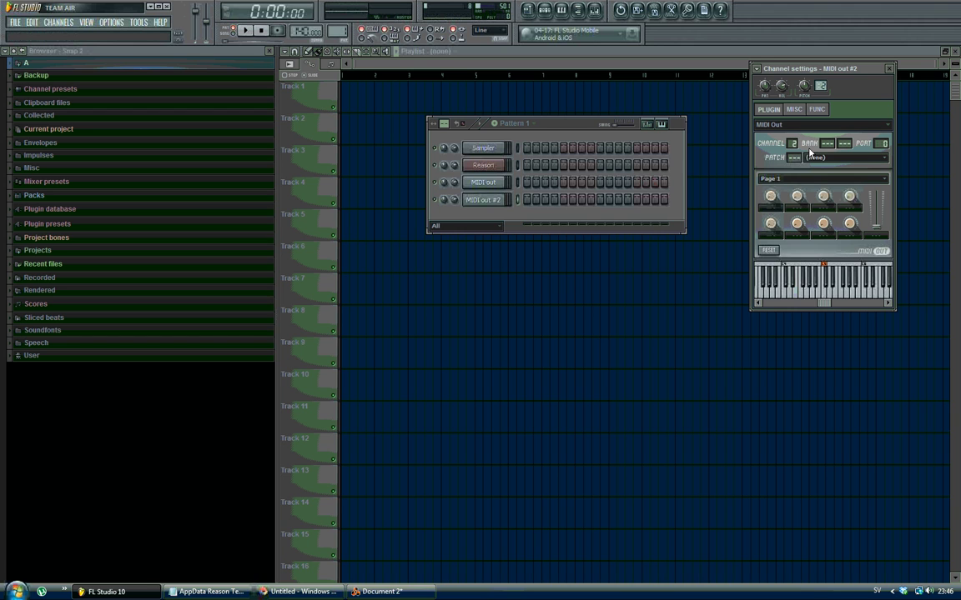
drag(793, 144, 796, 132)
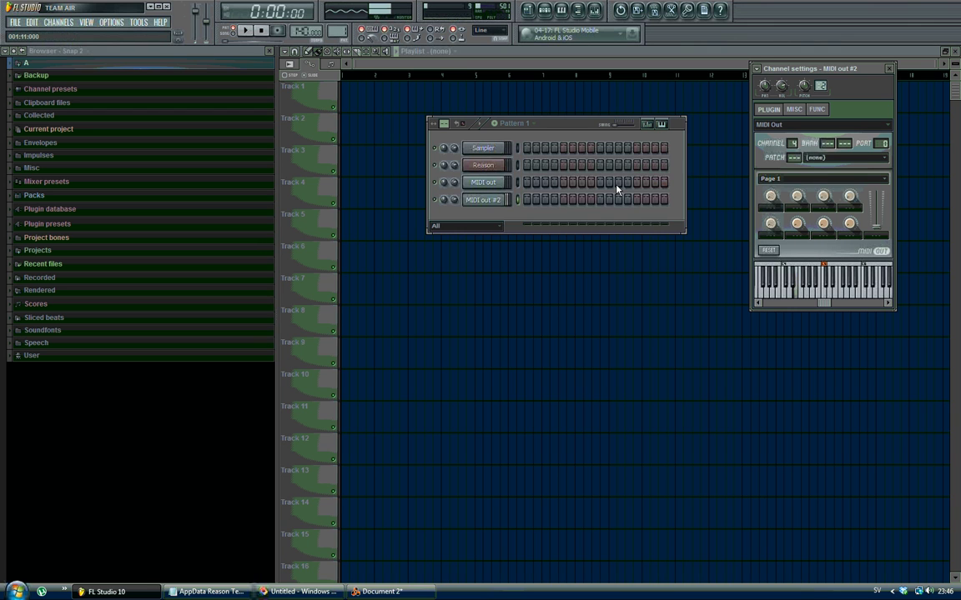
Switch to Document 2 to check the note and level activity of Combinator 2's Malström, and return to FL Studio.
click(381, 591)
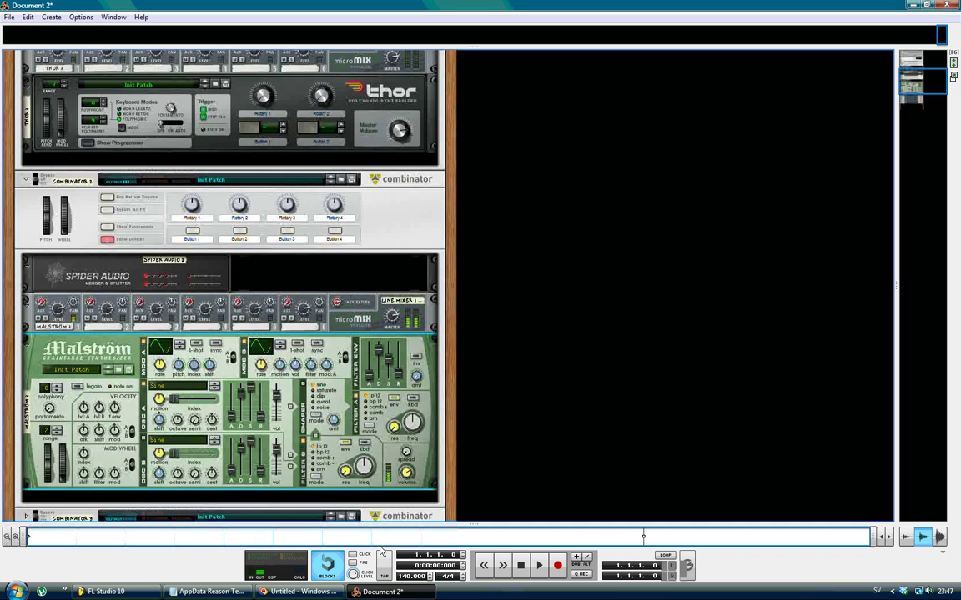
mouse_move(294, 595)
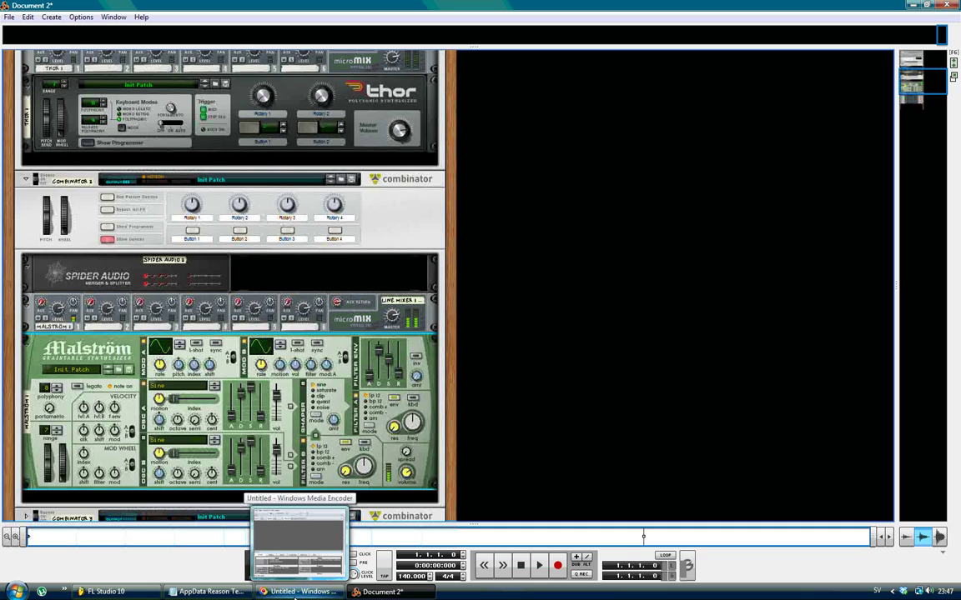
click(106, 591)
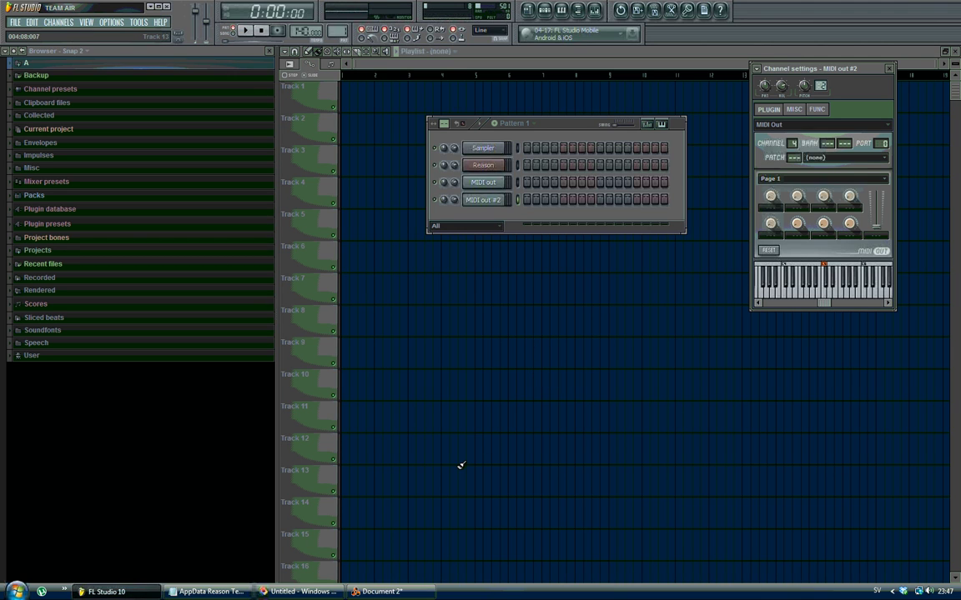
click(890, 592)
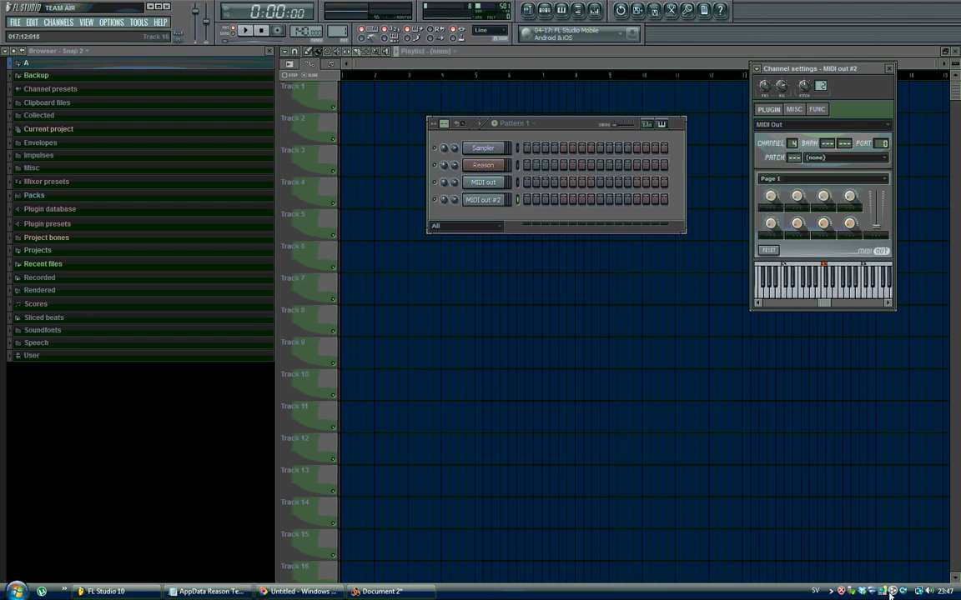